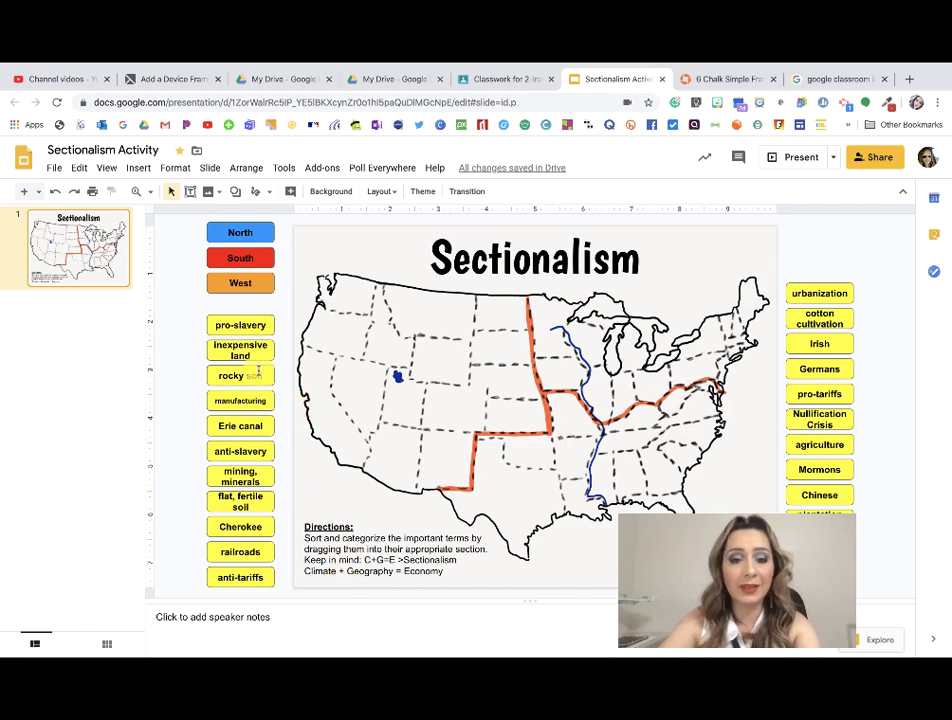
Place the North label above the Northeast, the South label on the southeastern coast, and the West label over the Pacific Northwest.
{"action": "left_click", "coordinate": [264, 233]}
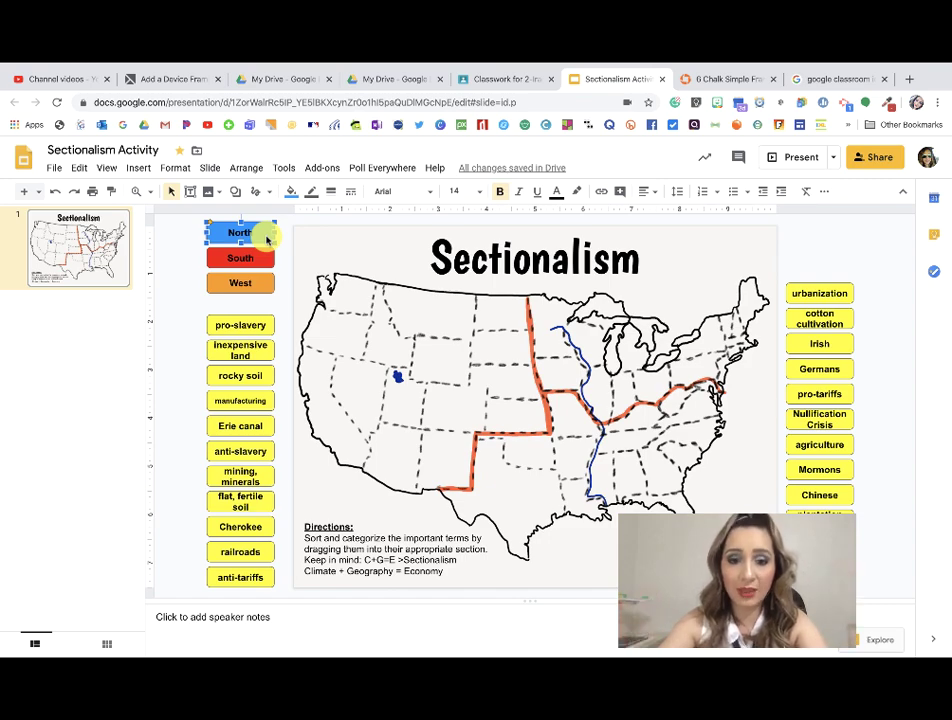
{"action": "double_click", "coordinate": [251, 232]}
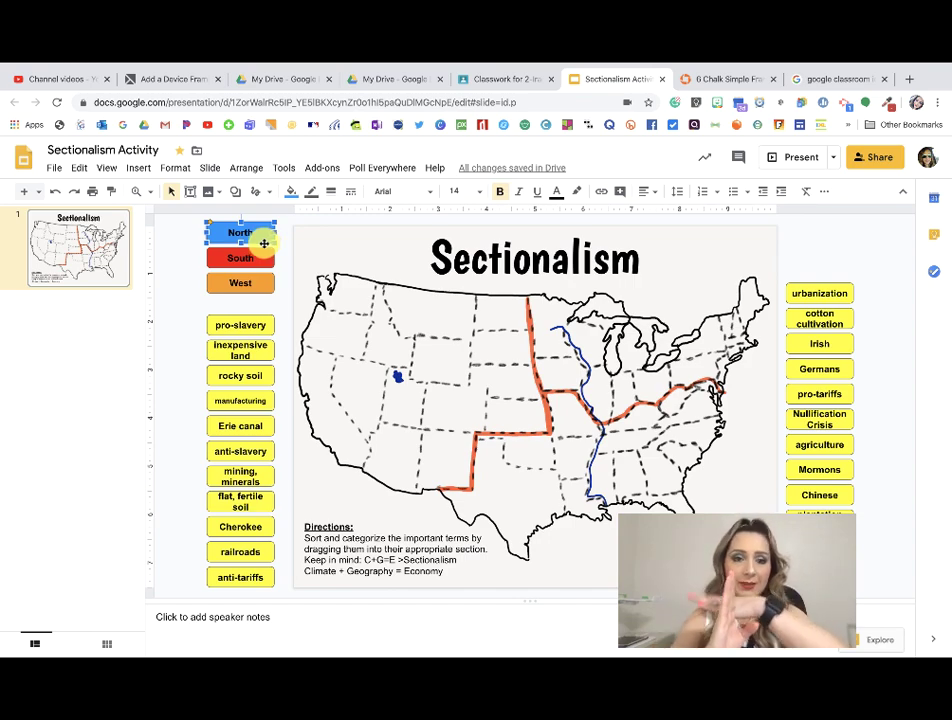
{"action": "left_click_drag", "start_coordinate": [276, 244], "coordinate": [706, 304]}
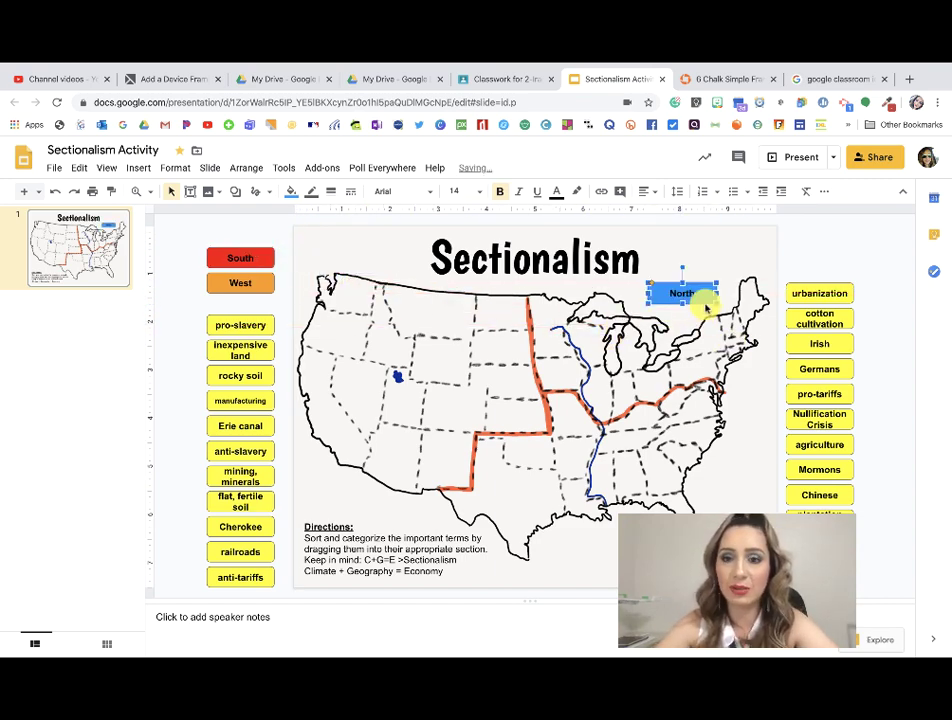
{"action": "left_click", "coordinate": [220, 258]}
{"action": "left_click_drag", "start_coordinate": [218, 261], "coordinate": [685, 433]}
{"action": "left_click", "coordinate": [233, 283]}
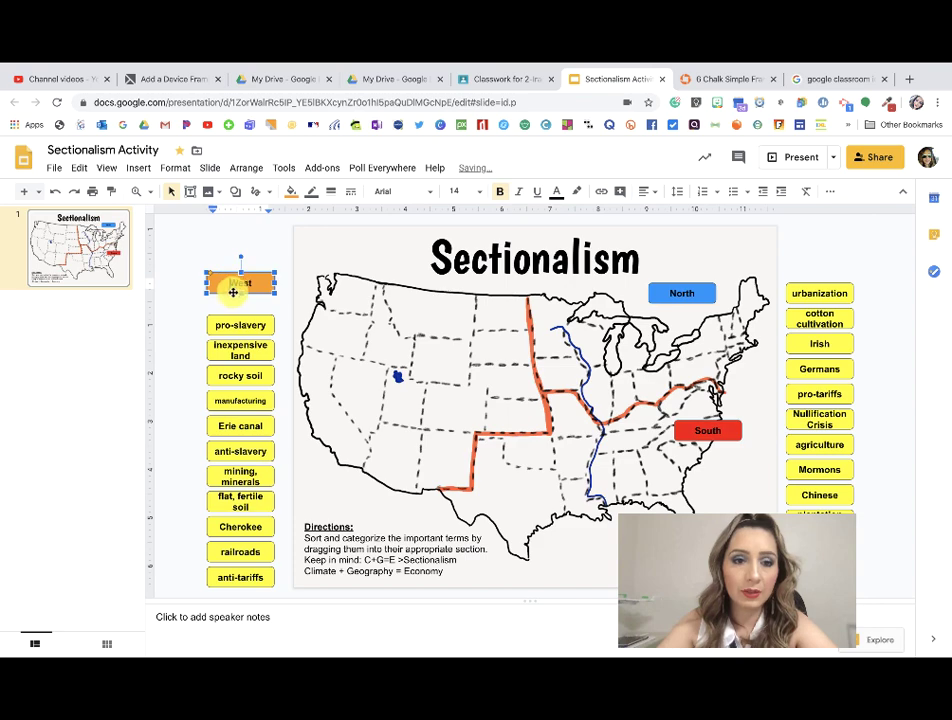
{"action": "left_click_drag", "start_coordinate": [234, 289], "coordinate": [346, 340]}
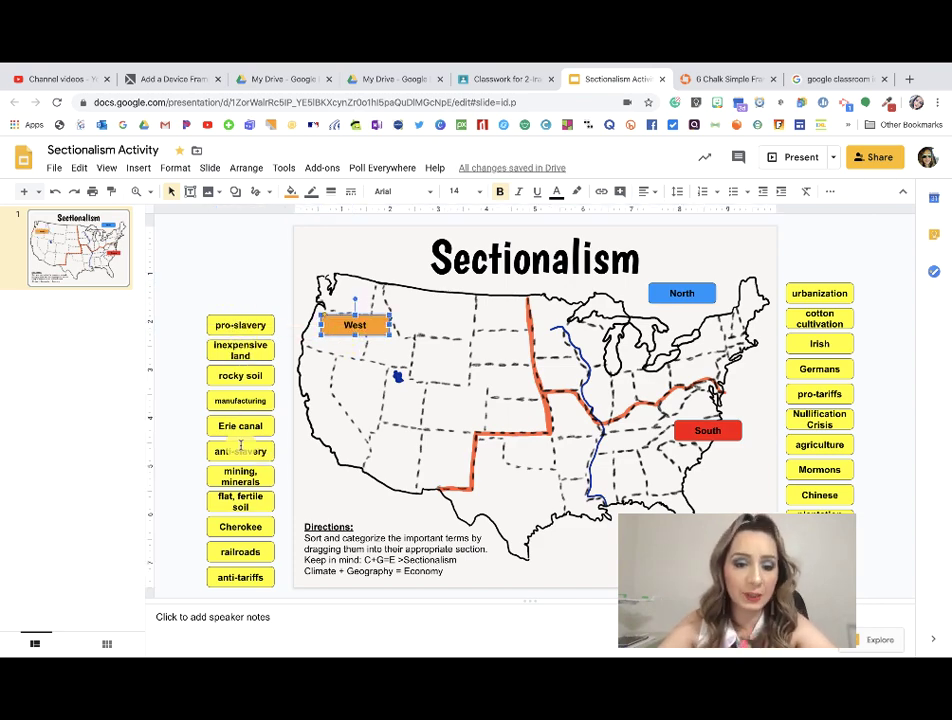
Move the pro-slavery label into the South section of the map and select the inexpensive land label.
{"action": "left_click", "coordinate": [340, 565]}
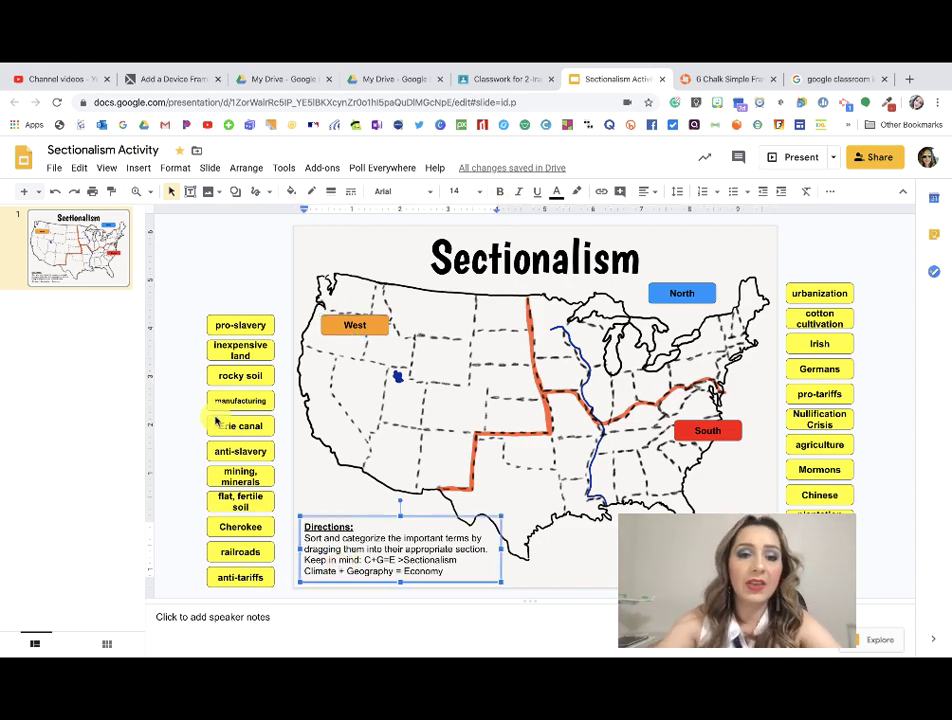
{"action": "left_click", "coordinate": [252, 326]}
{"action": "left_click_drag", "start_coordinate": [257, 334], "coordinate": [618, 455]}
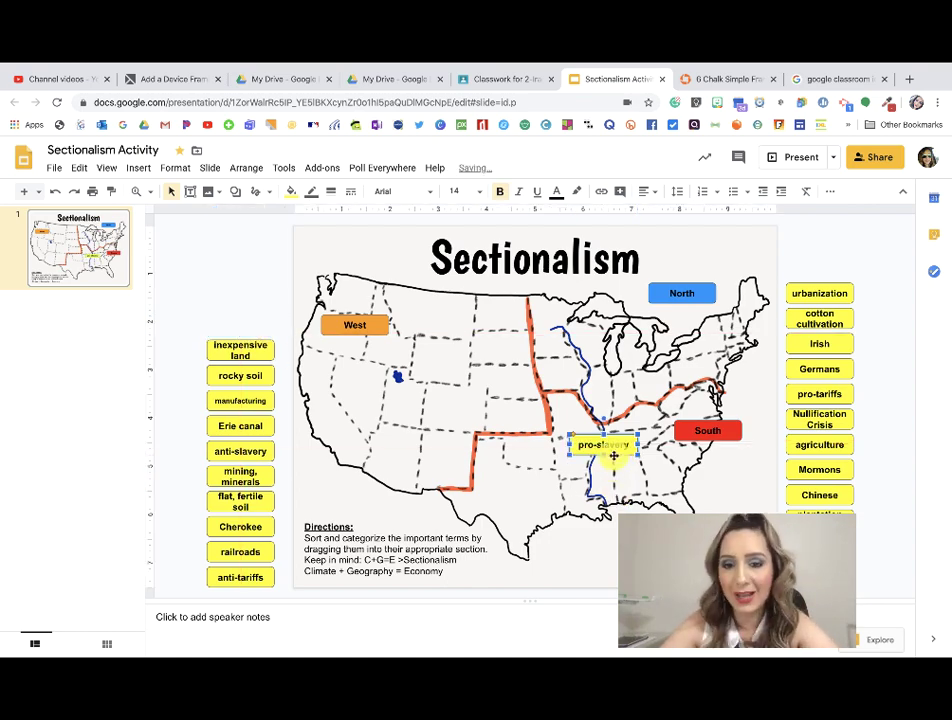
{"action": "left_click", "coordinate": [252, 350]}
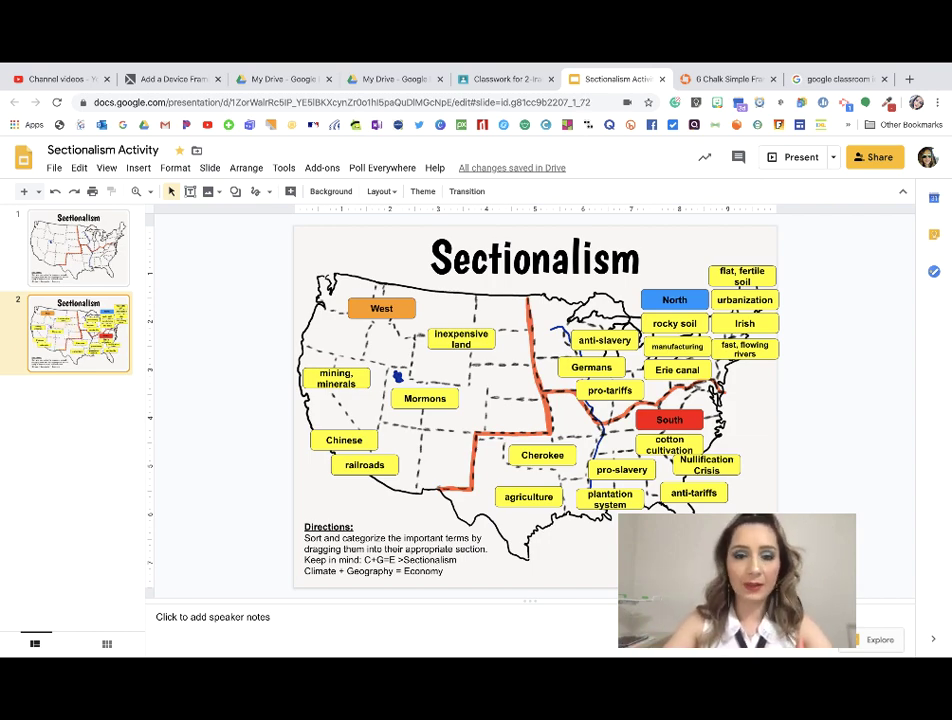
Add a new slide after slide 2 and delete its title and subtitle placeholders.
{"action": "key", "text": "ctrl+m"}
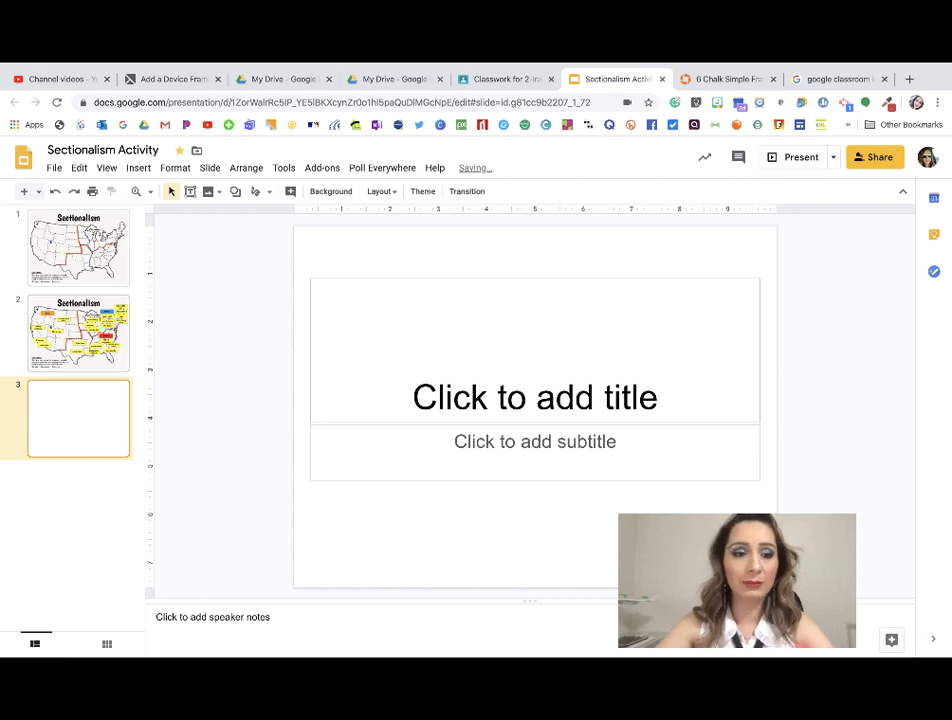
{"action": "left_click", "coordinate": [190, 191]}
{"action": "left_click_drag", "start_coordinate": [454, 266], "coordinate": [431, 531]}
{"action": "key", "text": "ctrl+a"}
{"action": "key", "text": "Delete"}
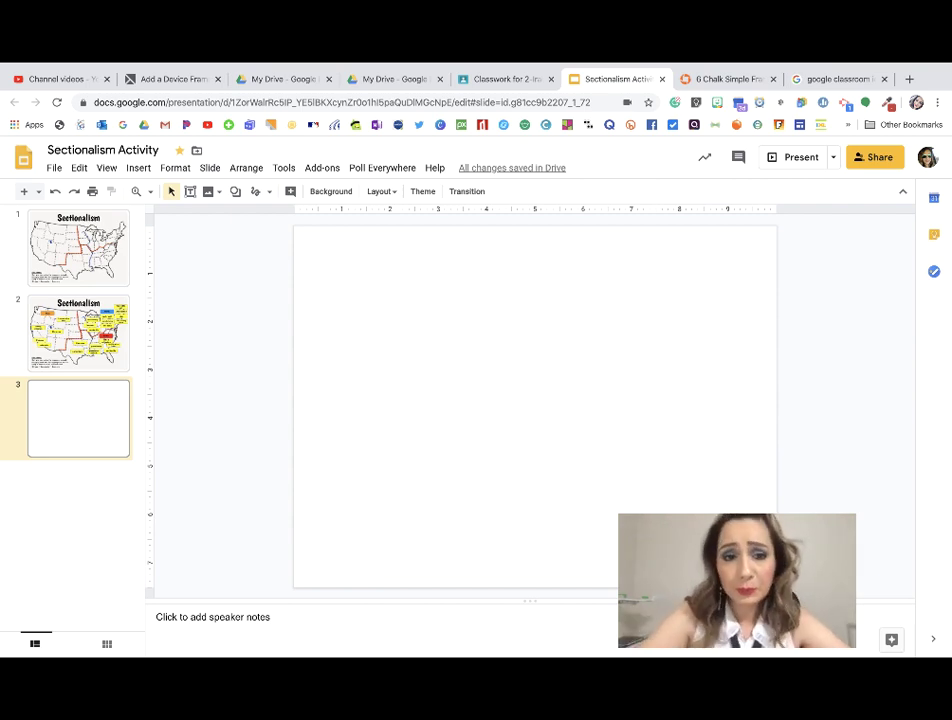
Set the blank slide's background to the uploaded map image Paper.Journal.23.png from the Downloads folder.
{"action": "left_click", "coordinate": [338, 195]}
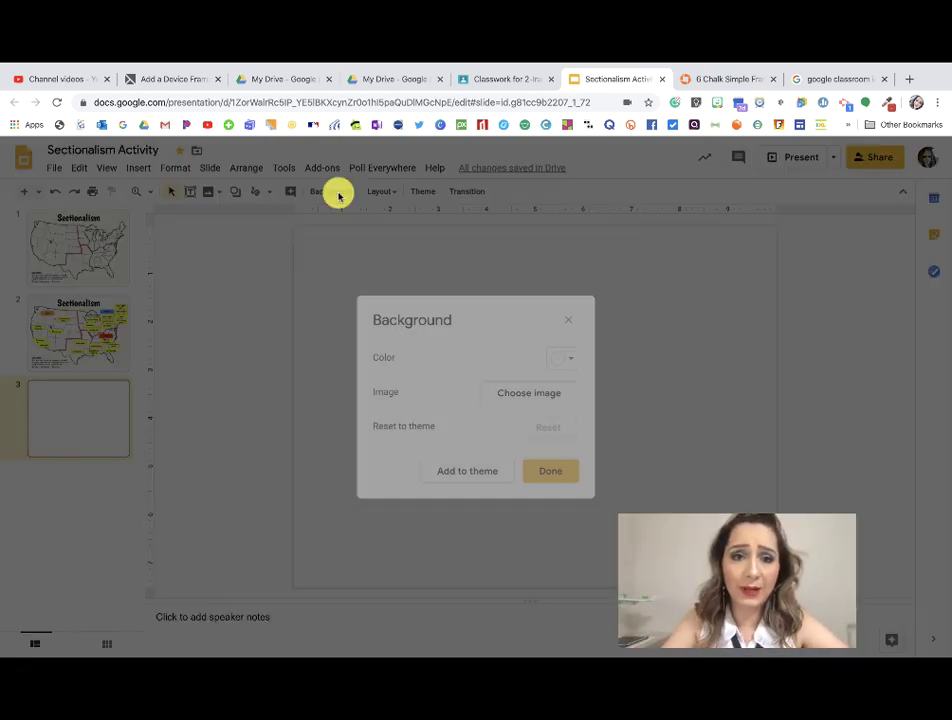
{"action": "left_click", "coordinate": [533, 397]}
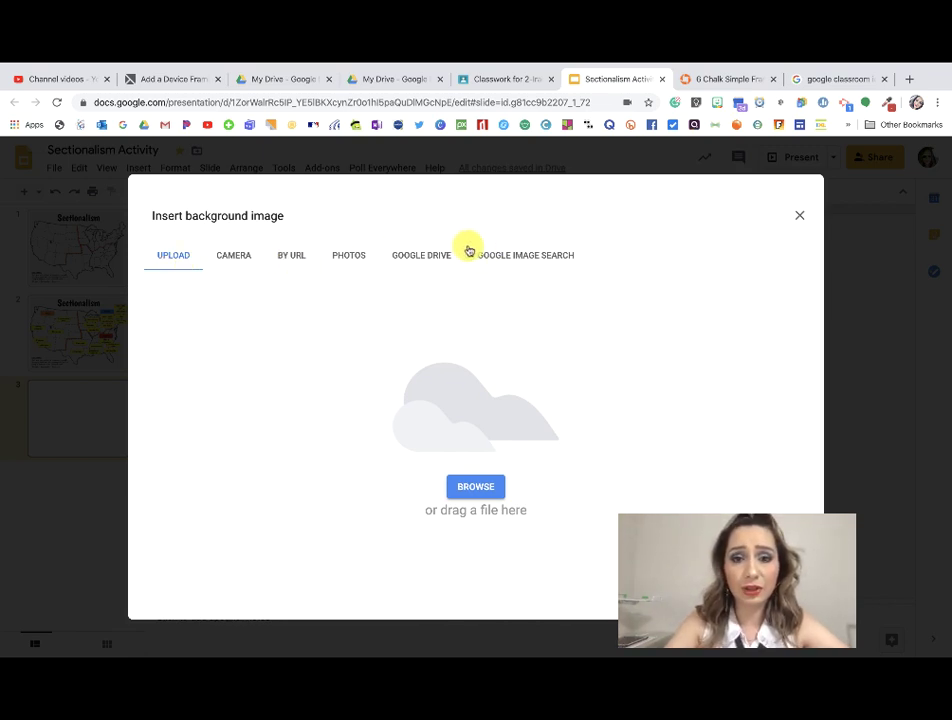
{"action": "left_click", "coordinate": [476, 484]}
{"action": "left_click", "coordinate": [362, 118]}
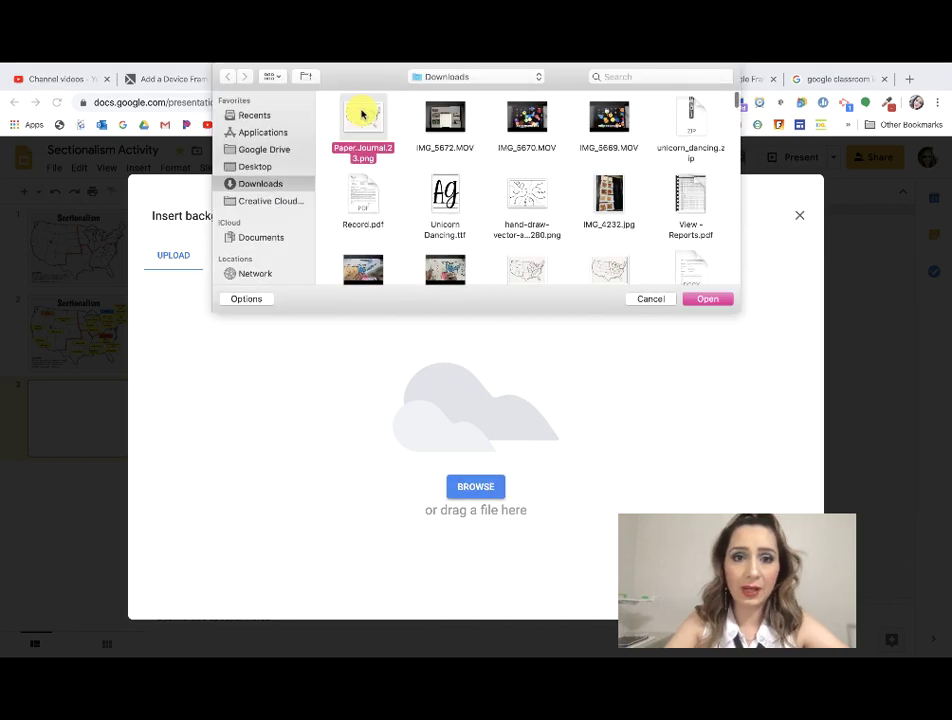
{"action": "left_click", "coordinate": [710, 300]}
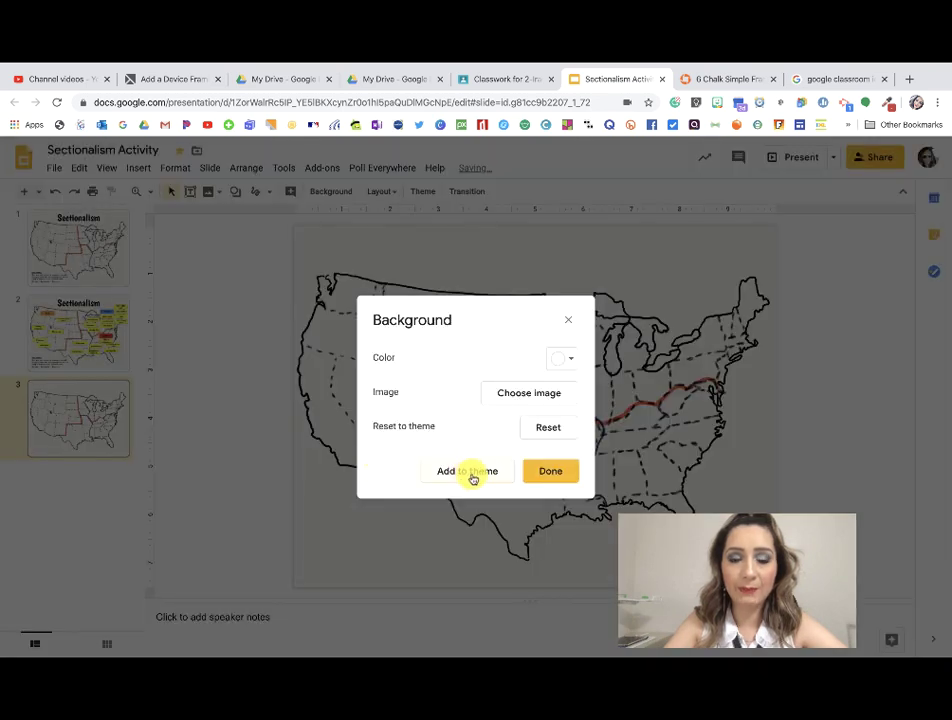
{"action": "left_click", "coordinate": [563, 471]}
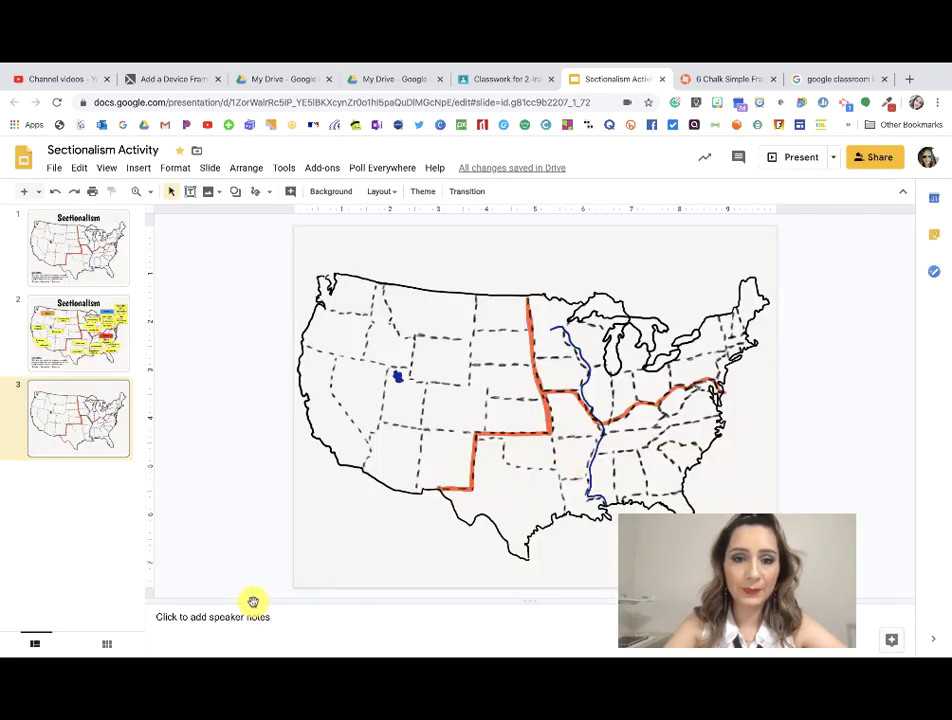
Copy the Sectionalism title box from slide 2 onto slide 3.
{"action": "left_click", "coordinate": [89, 345]}
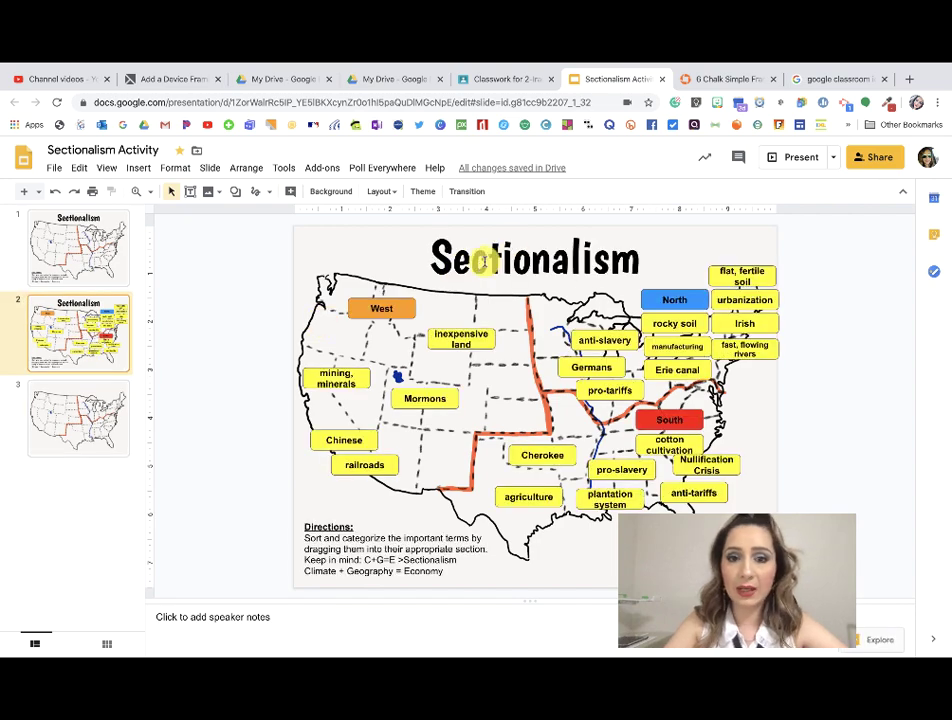
{"action": "left_click", "coordinate": [455, 234]}
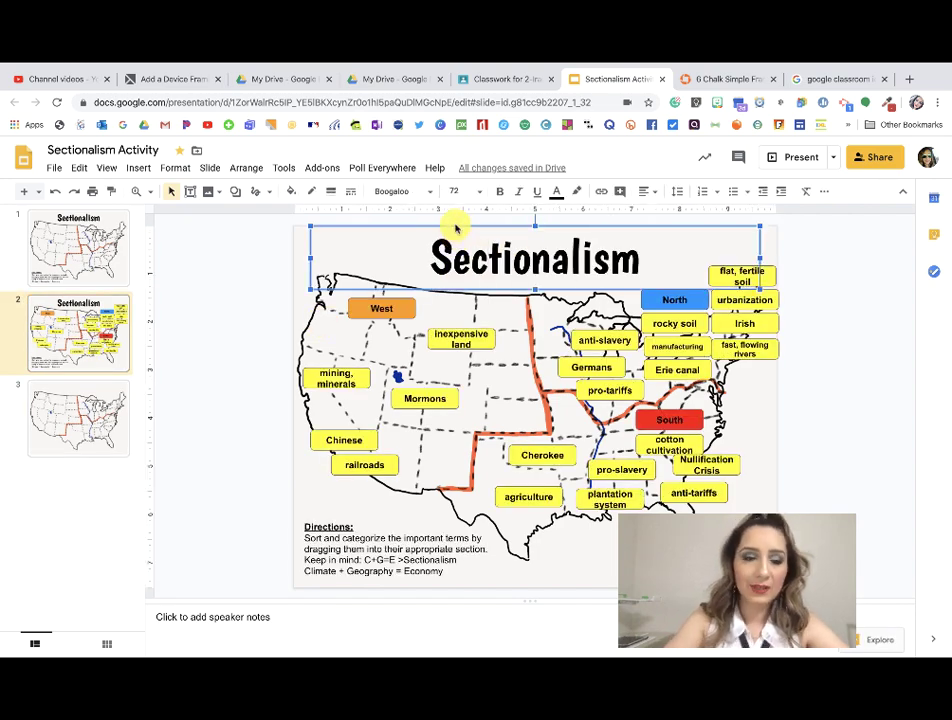
{"action": "left_click", "coordinate": [77, 405]}
{"action": "key", "text": "ctrl+v"}
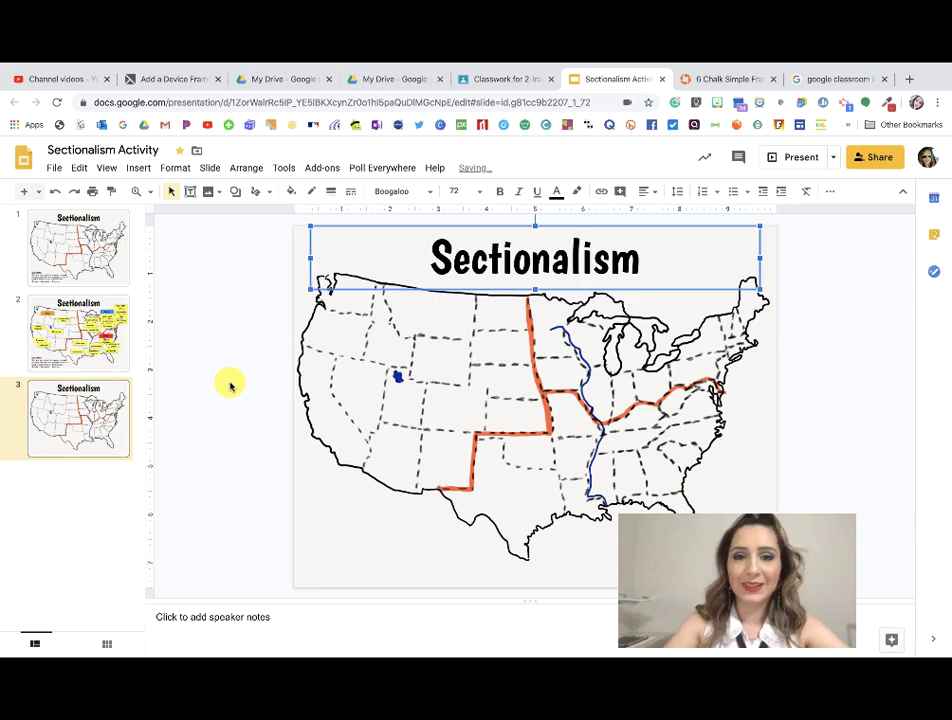
{"action": "left_click", "coordinate": [181, 432]}
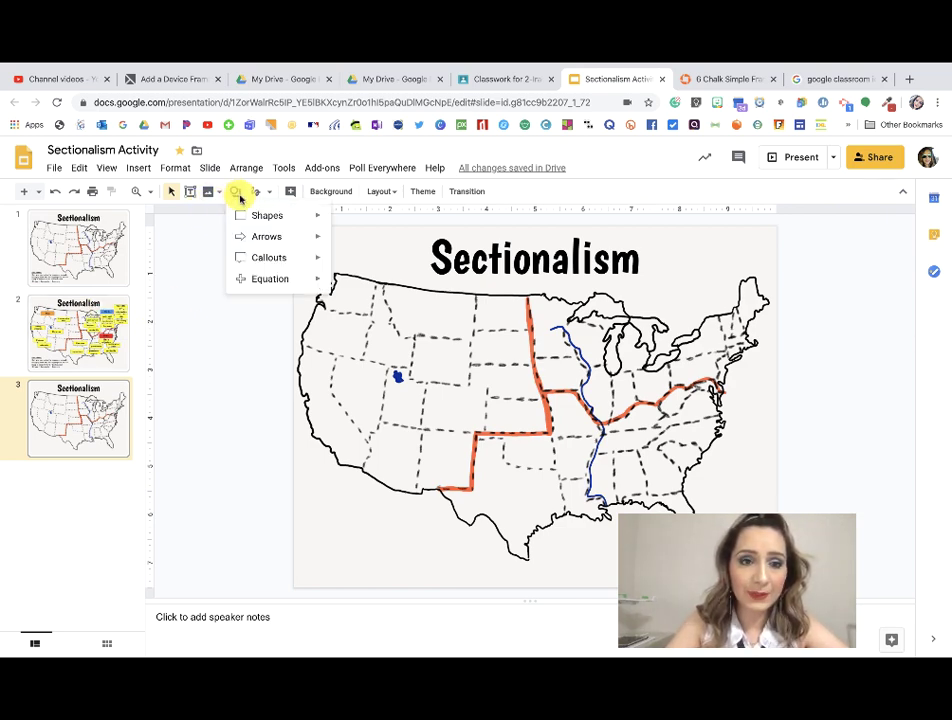
Draw a small rounded rectangle in the empty area left of the slide and fill it with yellow.
{"action": "mouse_move", "coordinate": [257, 213]}
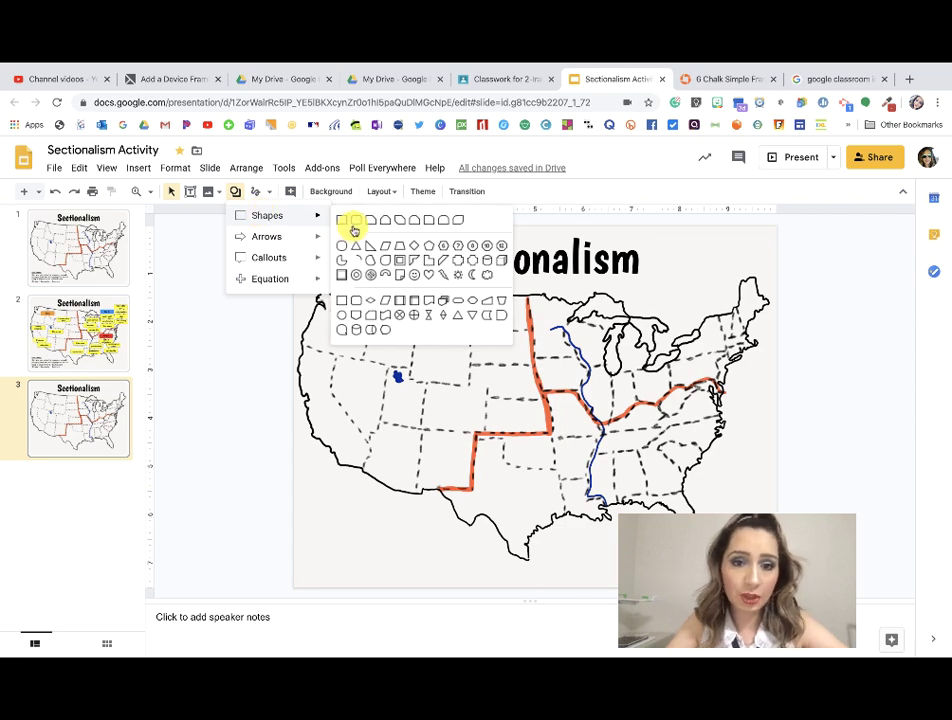
{"action": "left_click", "coordinate": [356, 228]}
{"action": "left_click_drag", "start_coordinate": [166, 249], "coordinate": [224, 270]}
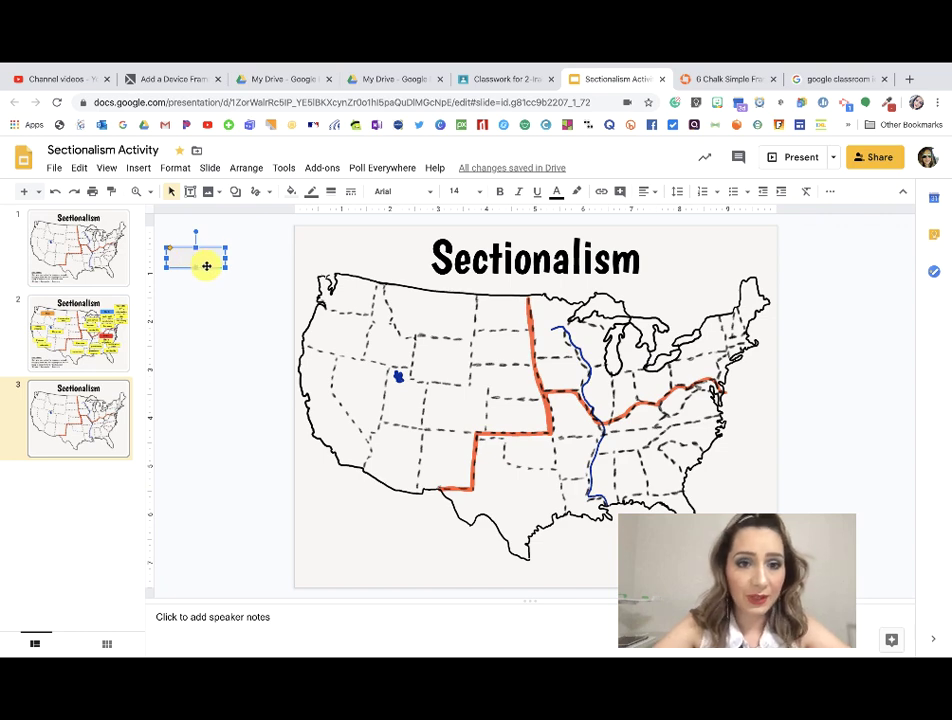
{"action": "left_click", "coordinate": [292, 199]}
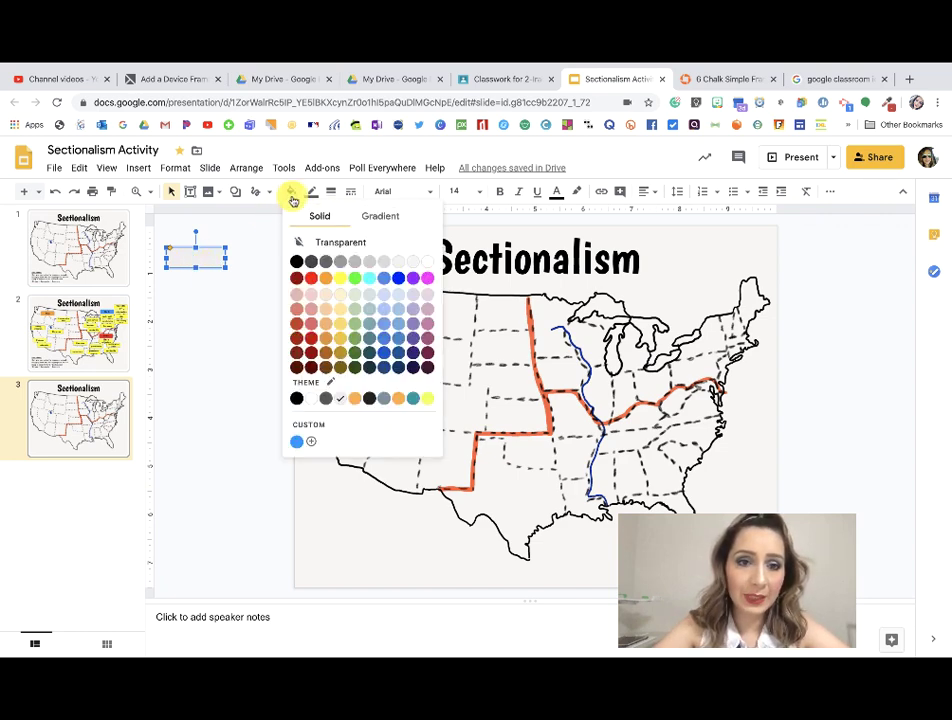
{"action": "left_click", "coordinate": [339, 279]}
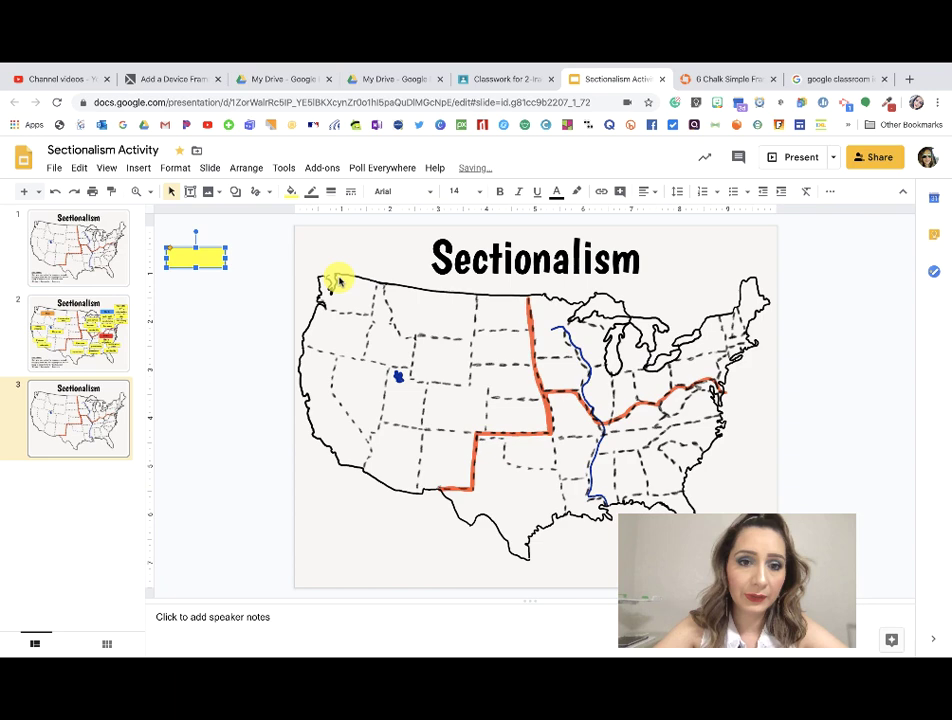
Make the yellow rectangle's border transparent.
{"action": "left_click", "coordinate": [312, 194]}
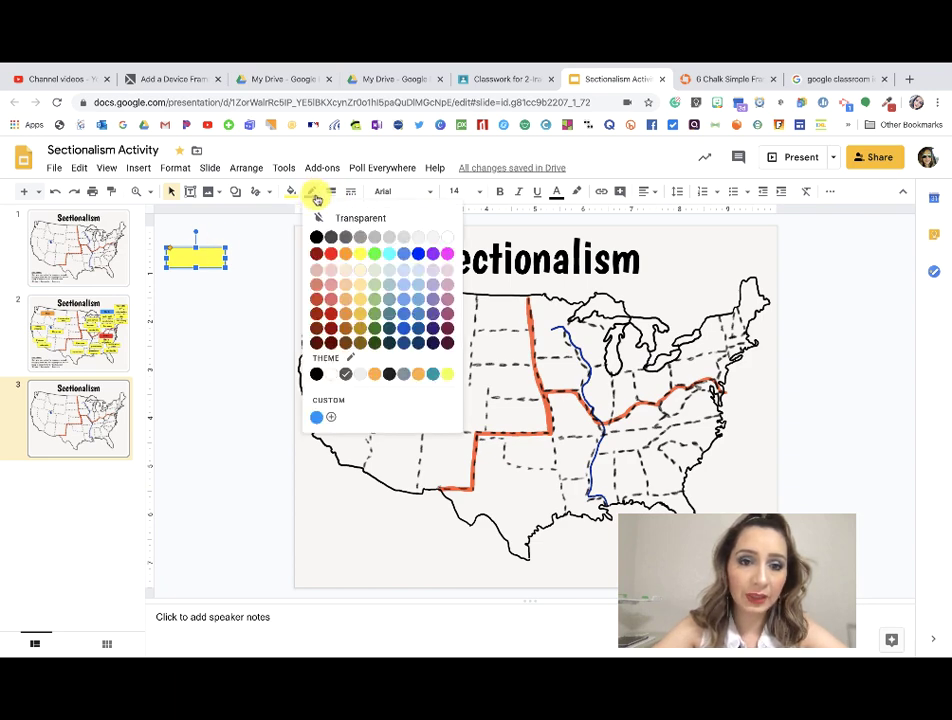
{"action": "left_click", "coordinate": [335, 220]}
{"action": "left_click", "coordinate": [234, 323]}
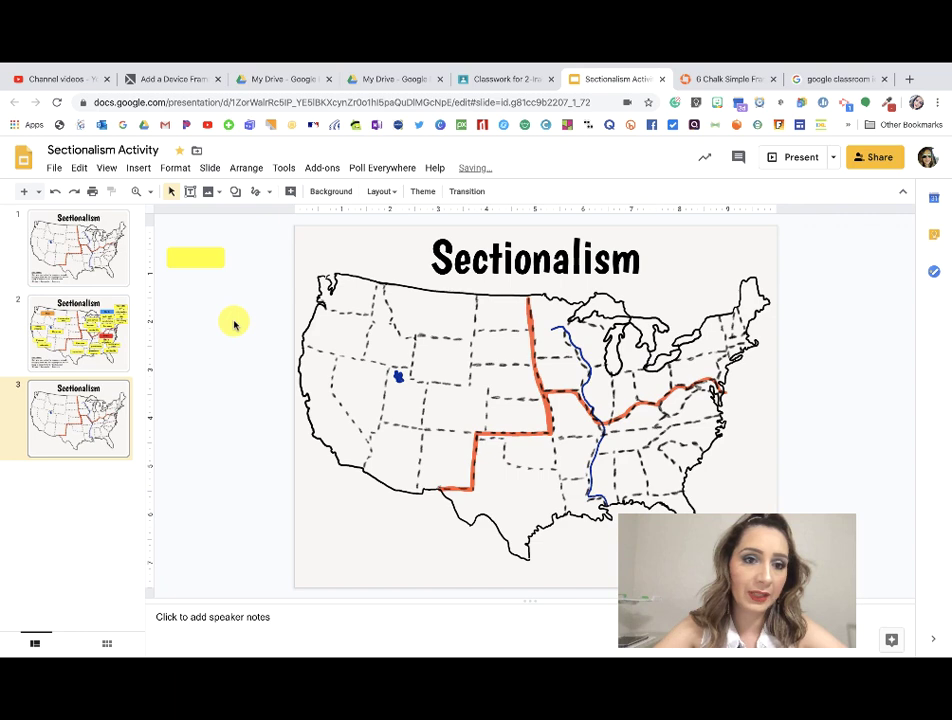
Give the yellow rectangle a black border and set the border's thickness.
{"action": "left_click", "coordinate": [202, 259]}
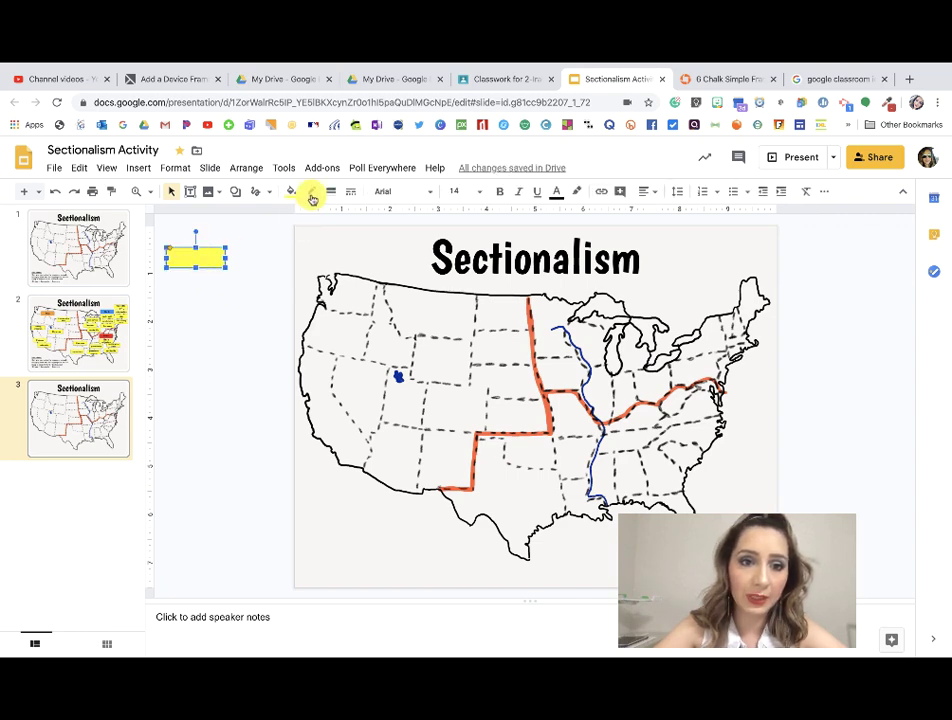
{"action": "left_click", "coordinate": [312, 194]}
{"action": "left_click", "coordinate": [318, 237]}
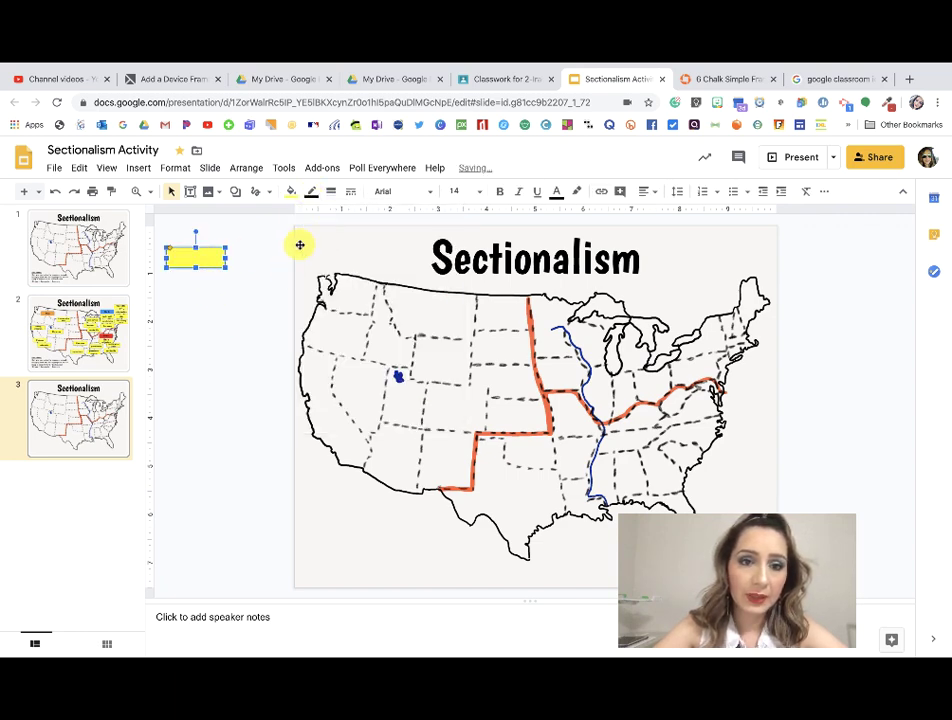
{"action": "left_click", "coordinate": [334, 192]}
{"action": "left_click", "coordinate": [350, 236]}
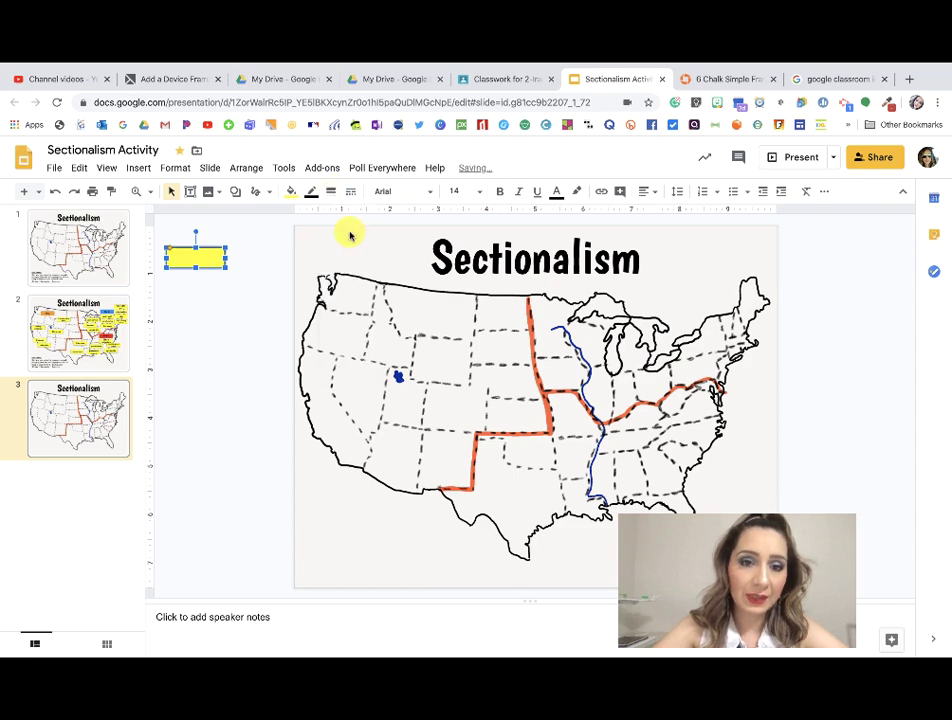
{"action": "left_click", "coordinate": [236, 308]}
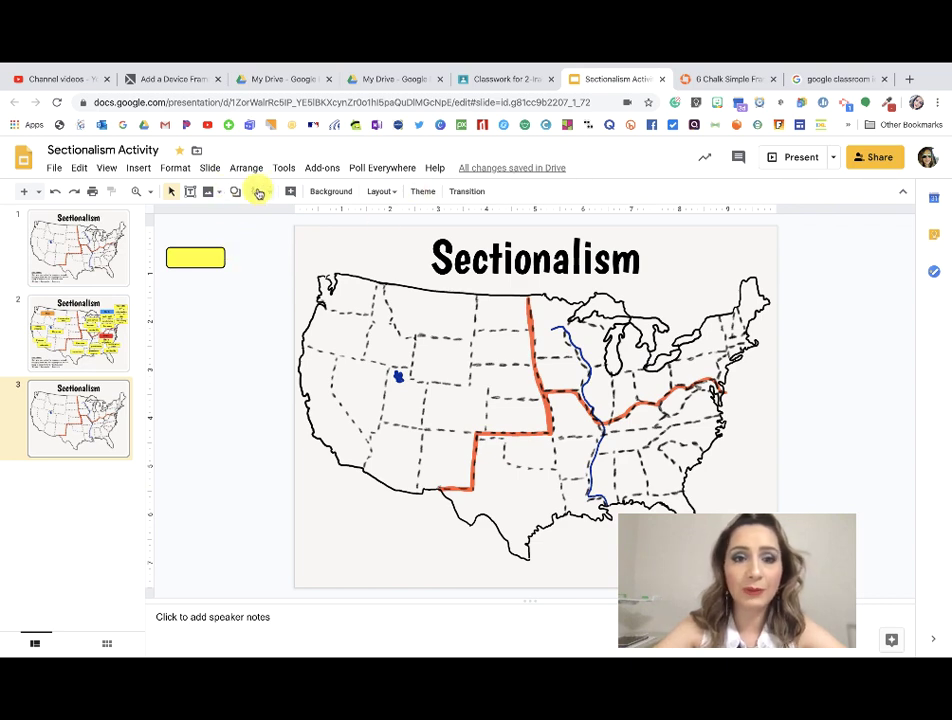
{"action": "left_click", "coordinate": [195, 258]}
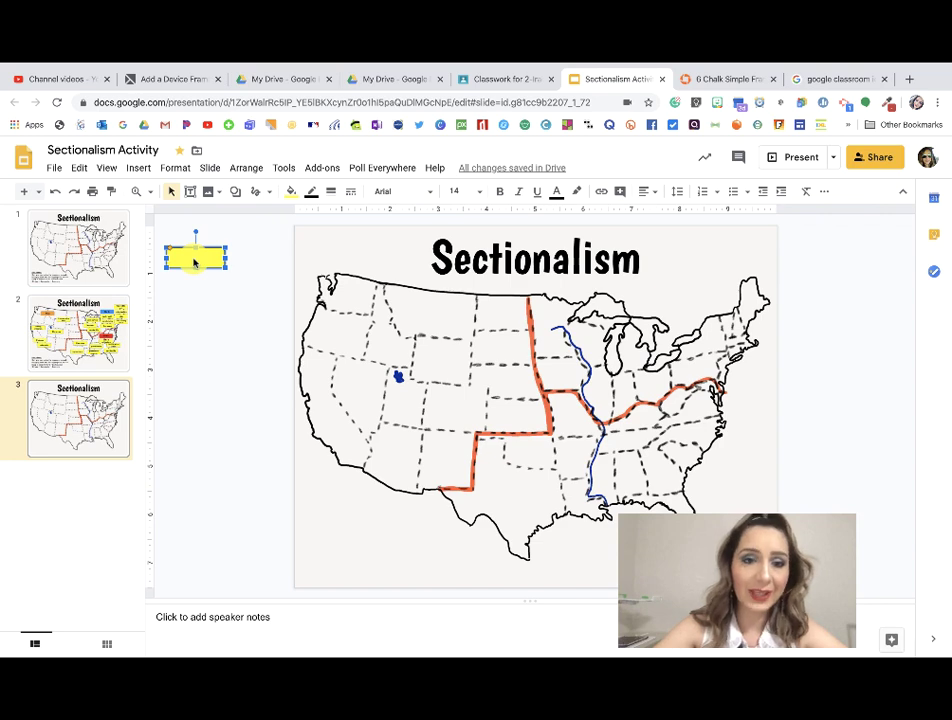
{"action": "left_click", "coordinate": [210, 301]}
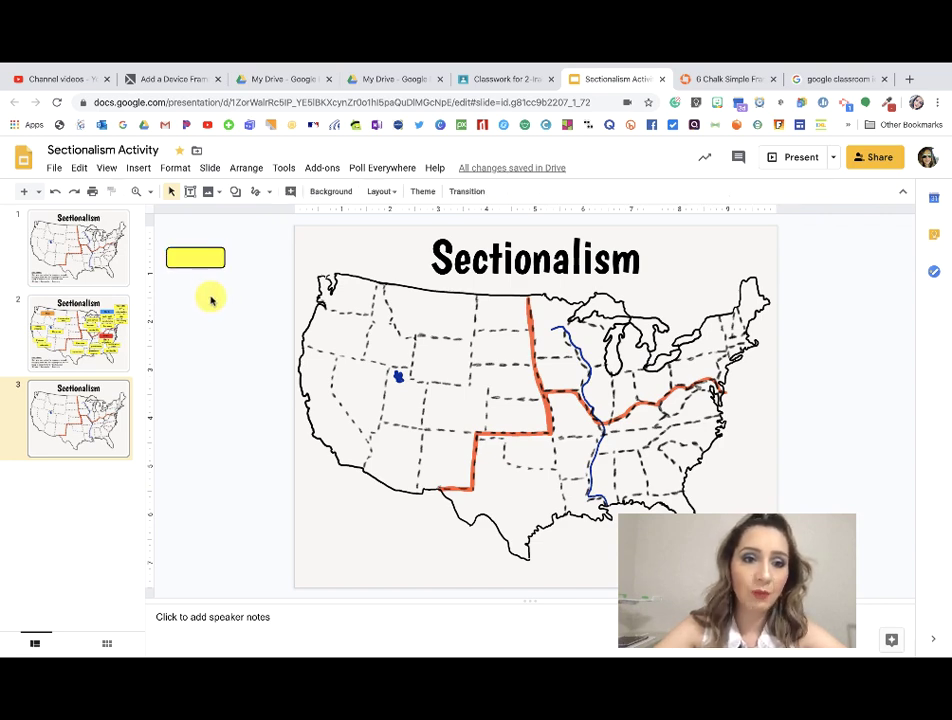
{"action": "left_click", "coordinate": [207, 262]}
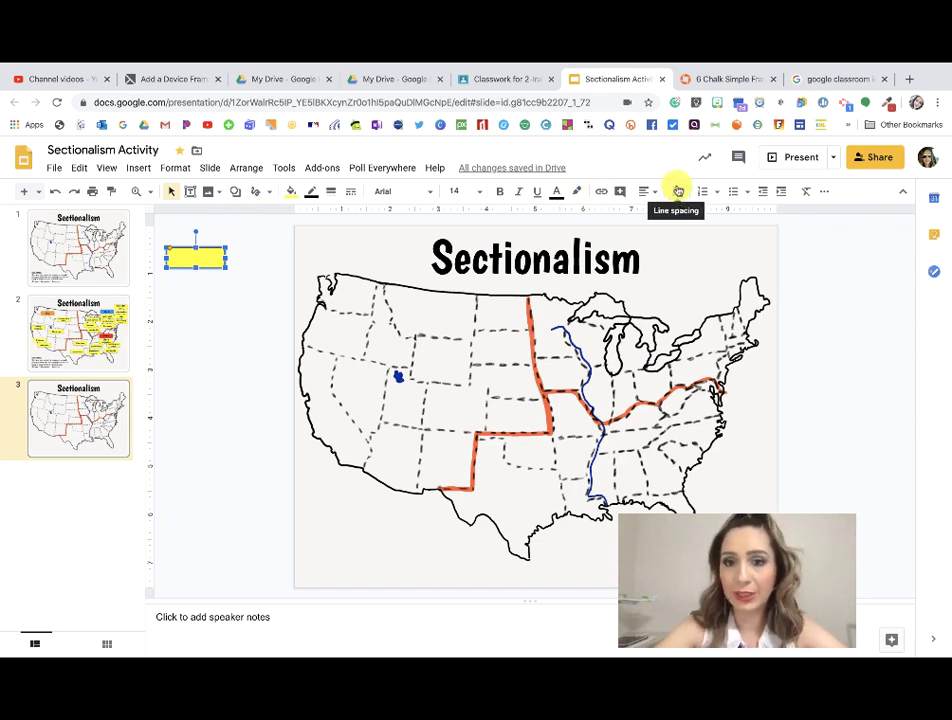
{"action": "left_click", "coordinate": [413, 362]}
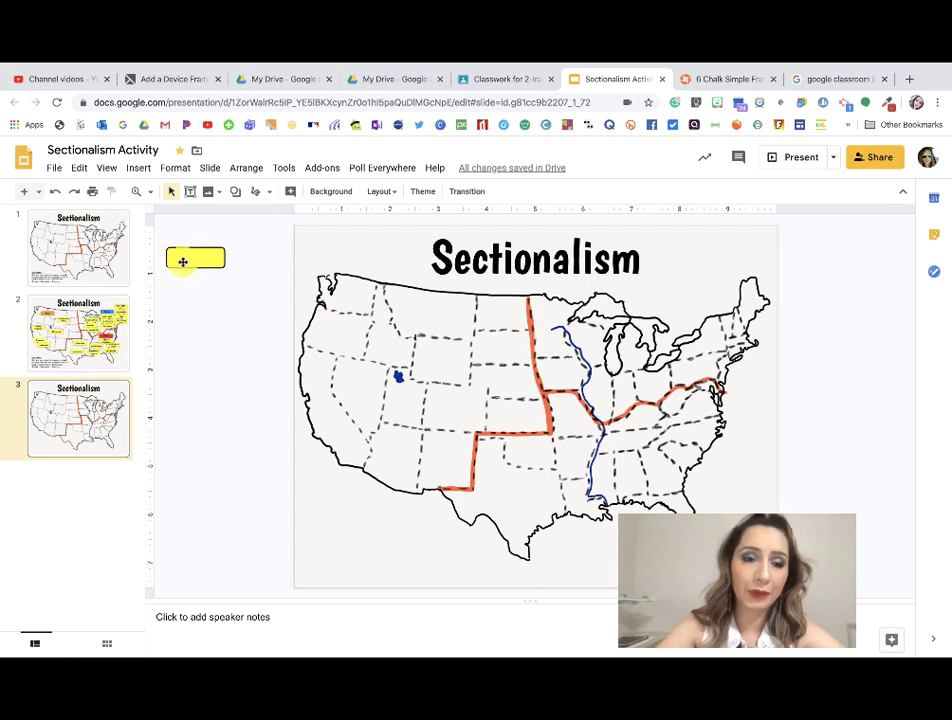
{"action": "left_click", "coordinate": [440, 265]}
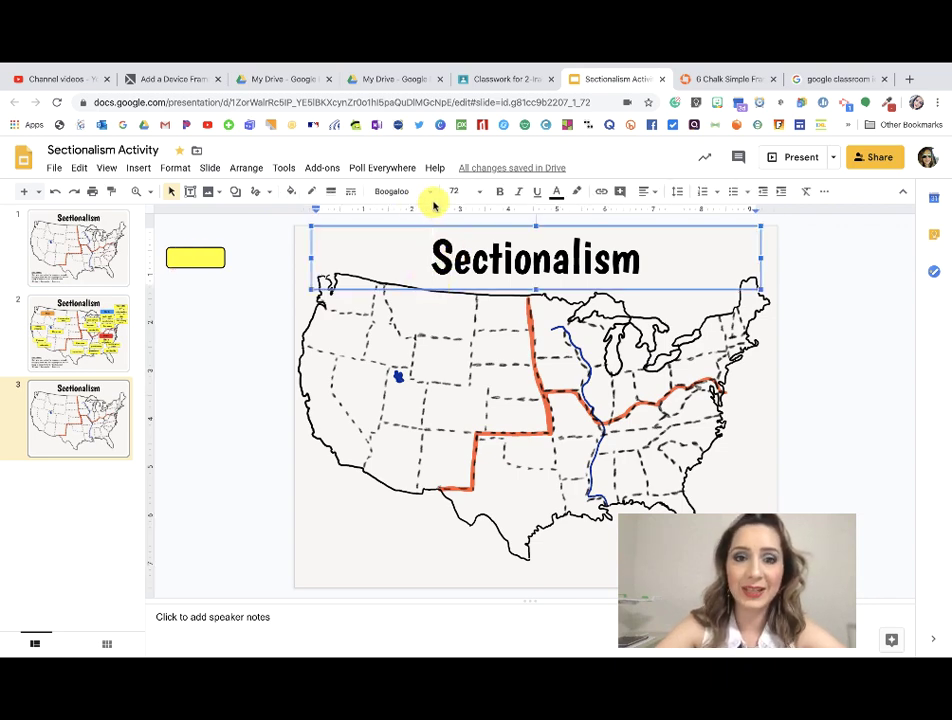
{"action": "left_click", "coordinate": [250, 395]}
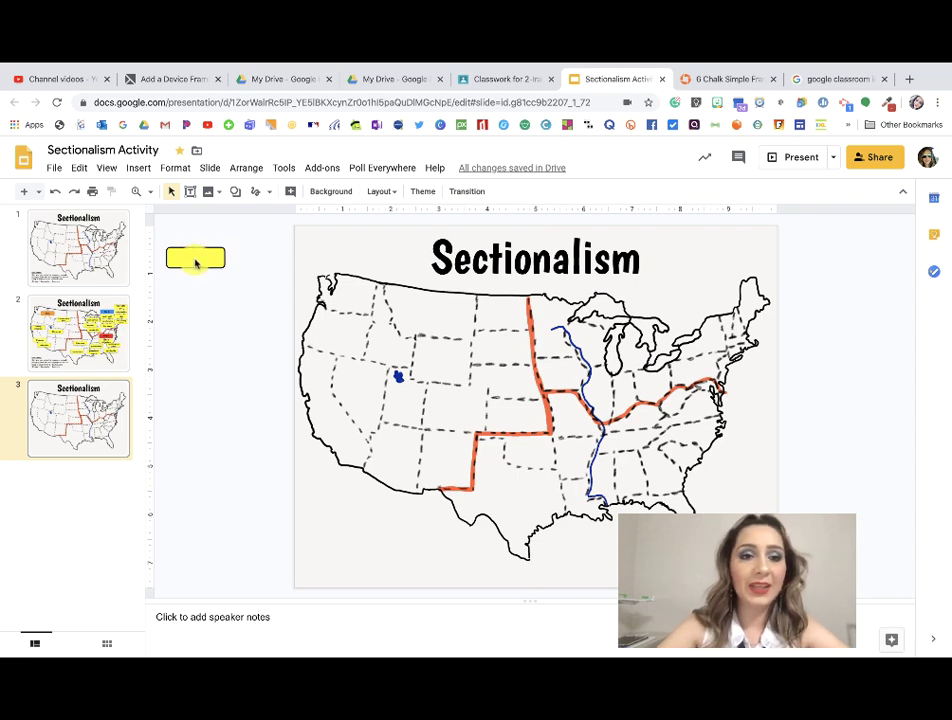
Add the word "Text" to the yellow rounded rectangle and center it horizontally.
{"action": "double_click", "coordinate": [196, 262]}
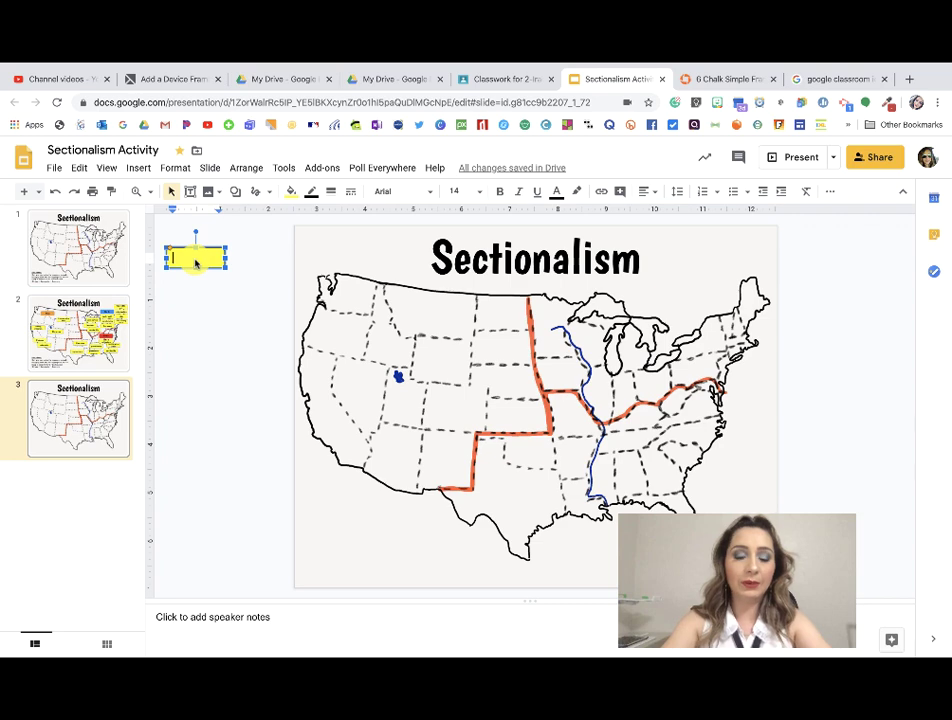
{"action": "type", "text": "To"}
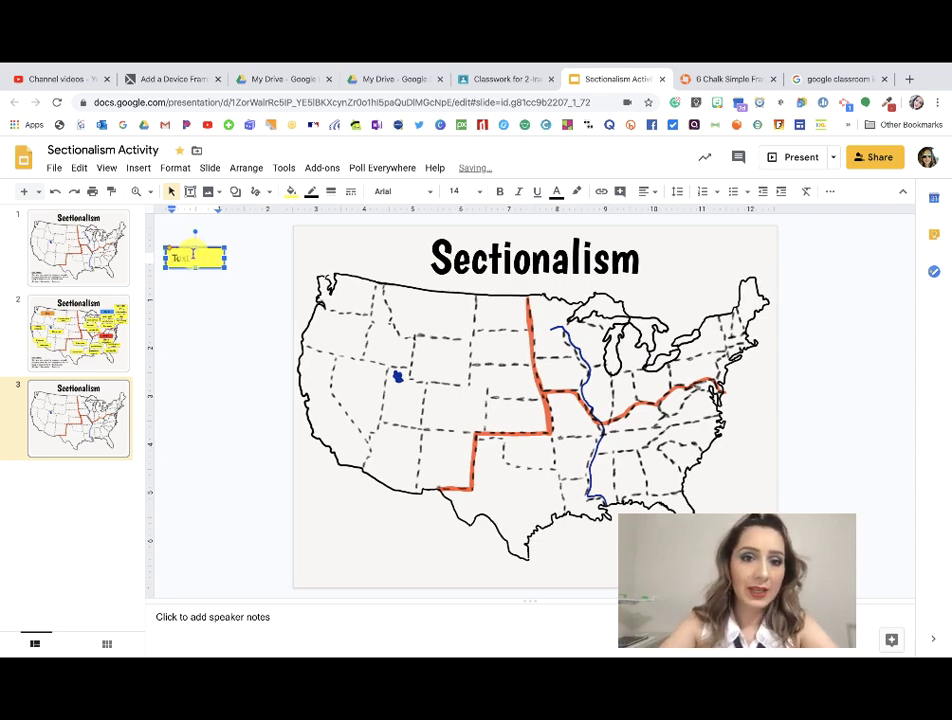
{"action": "type", "text": "xt"}
{"action": "double_click", "coordinate": [199, 258]}
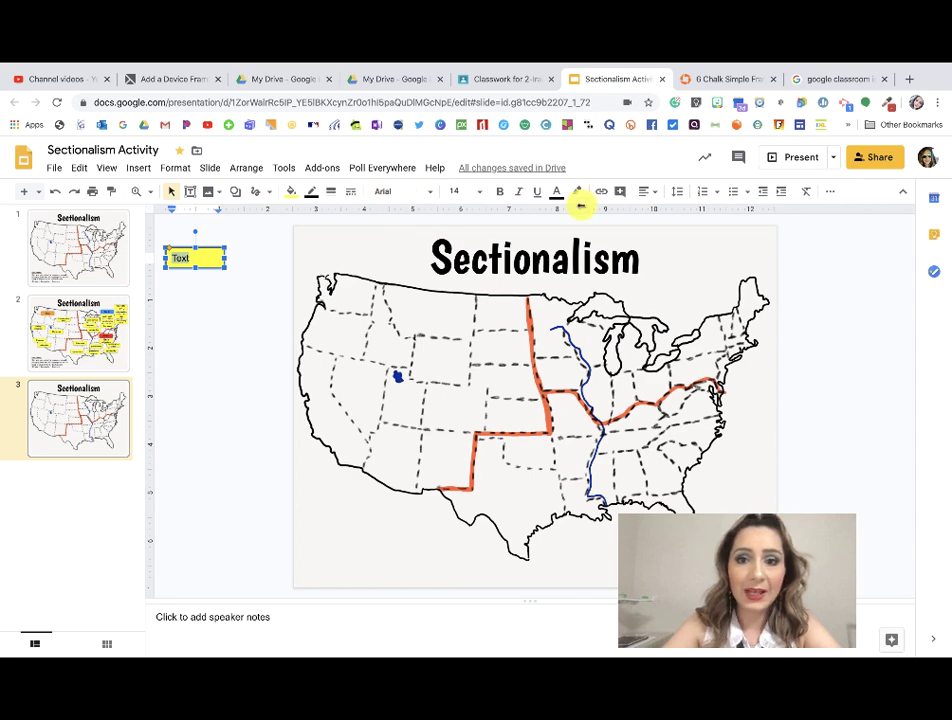
{"action": "left_click", "coordinate": [647, 197]}
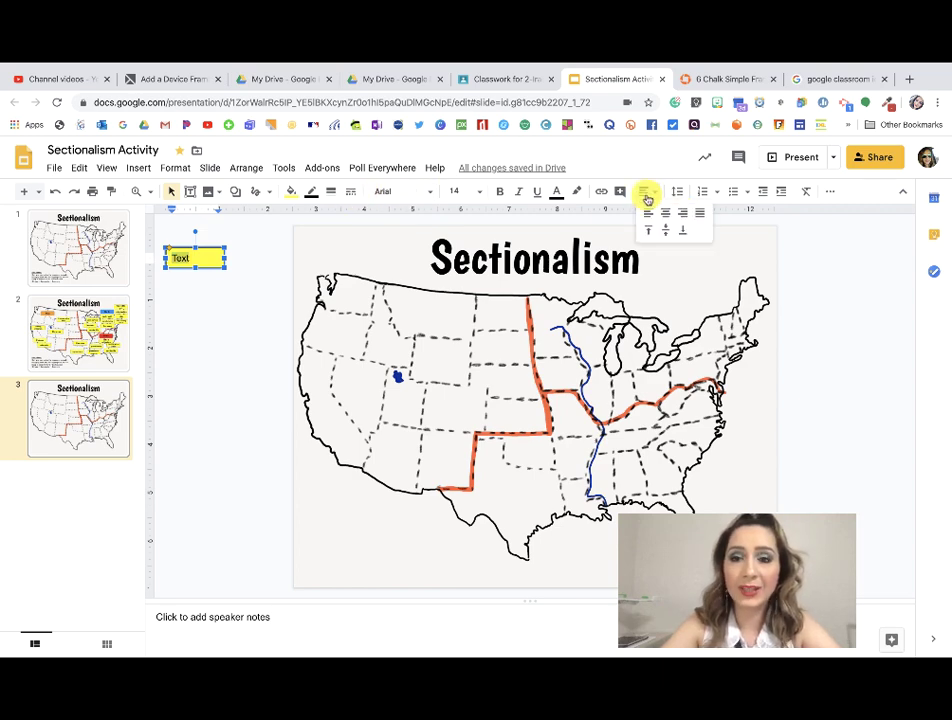
{"action": "left_click", "coordinate": [665, 212]}
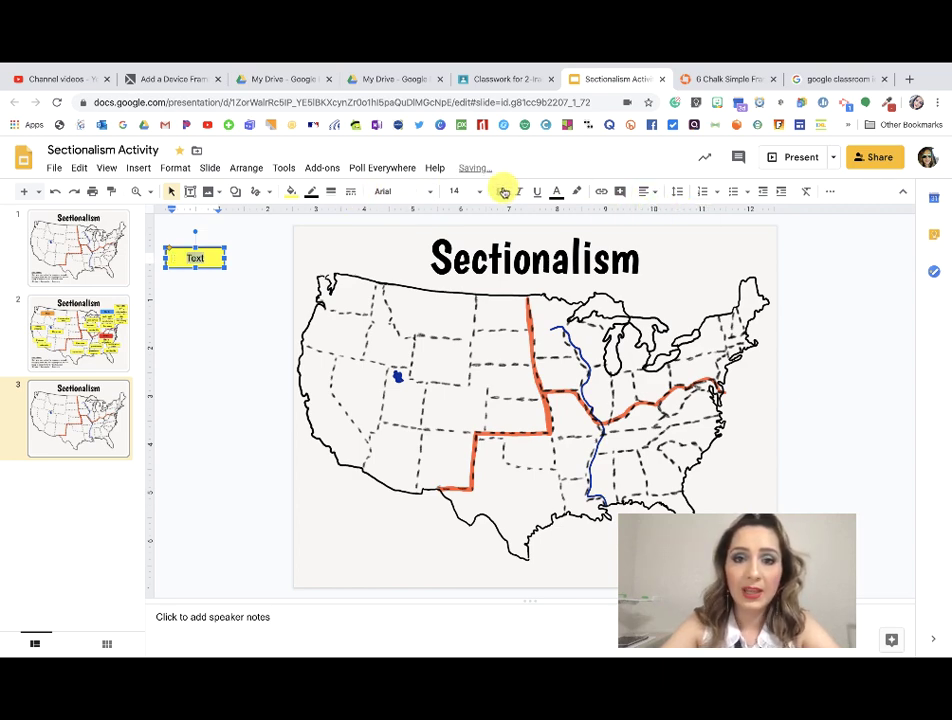
Try Boogaloo on the yellow label's text, and set its font to Bree Serif without bold.
{"action": "left_click", "coordinate": [418, 191]}
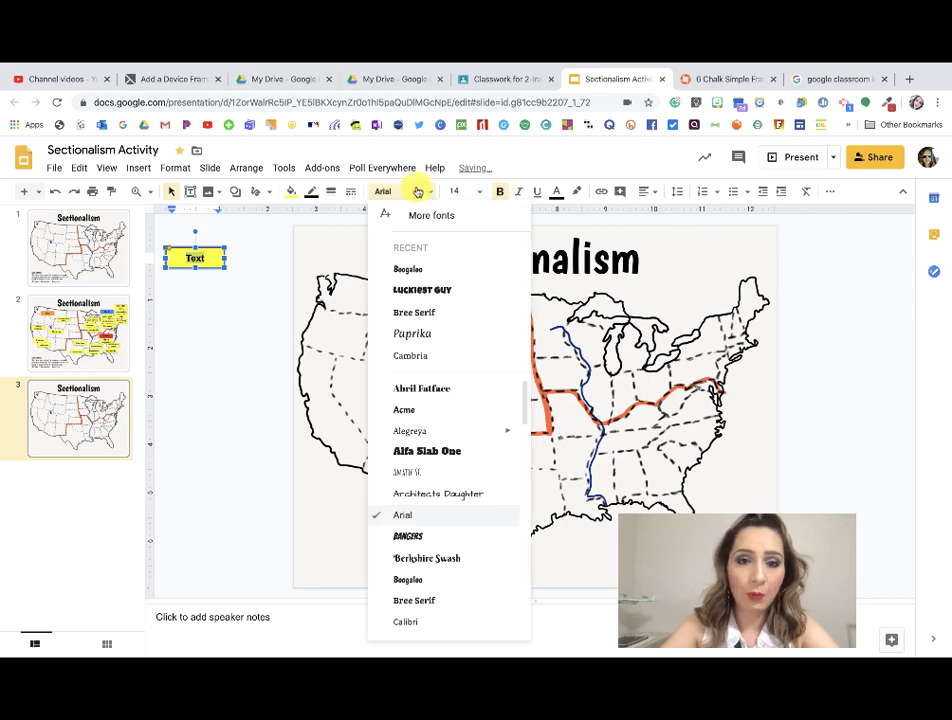
{"action": "left_click", "coordinate": [433, 268]}
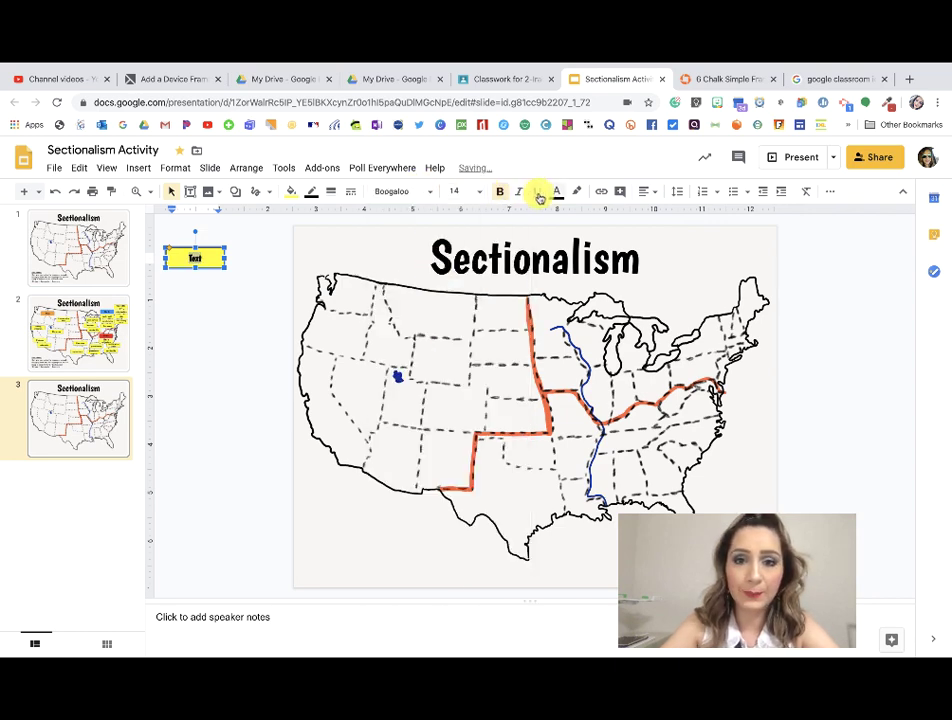
{"action": "left_click", "coordinate": [396, 193]}
{"action": "left_click", "coordinate": [425, 314]}
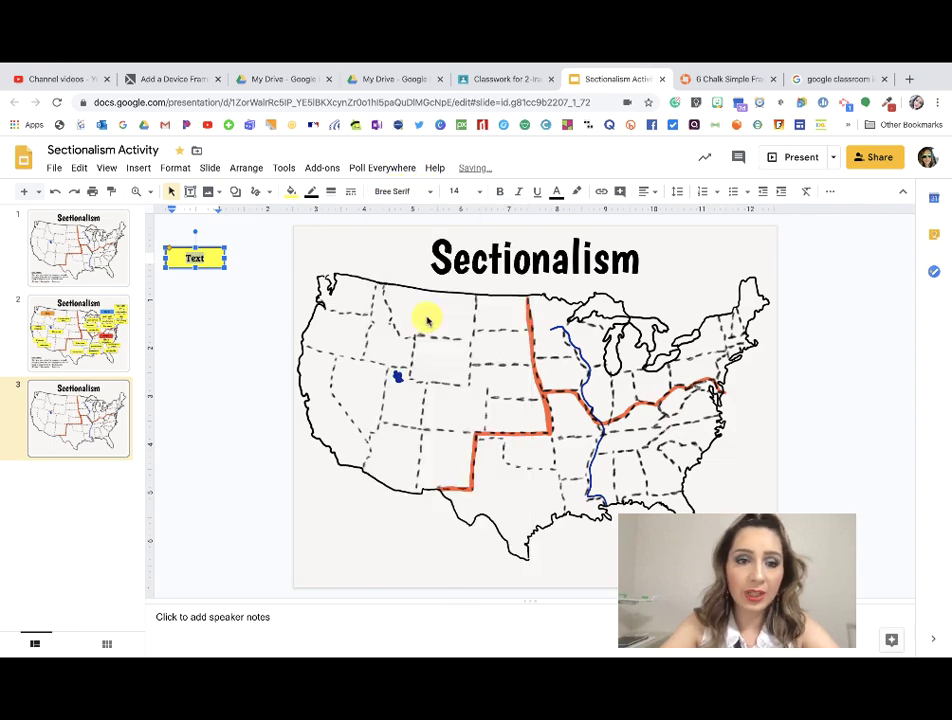
{"action": "left_click", "coordinate": [392, 191]}
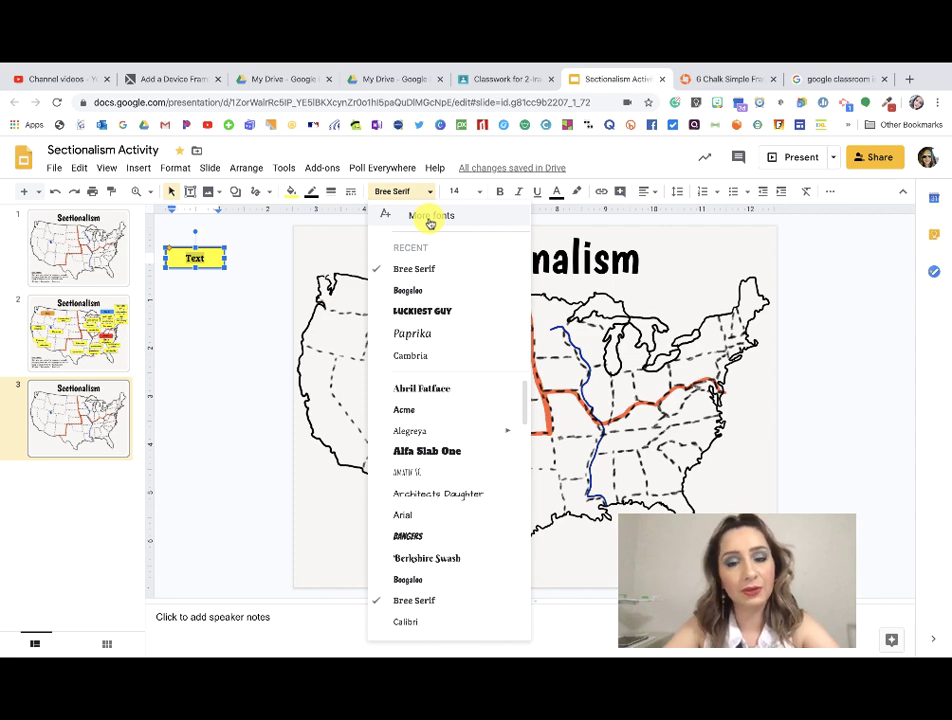
{"action": "left_click", "coordinate": [241, 335]}
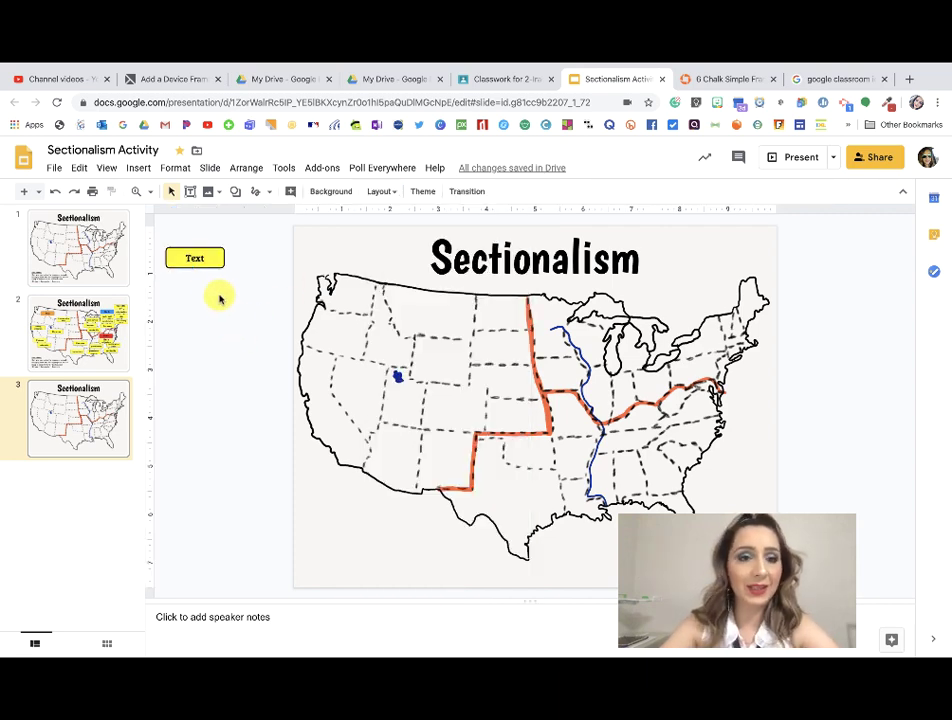
Duplicate the yellow label twice and stack the copies directly below the original in an aligned column.
{"action": "left_click", "coordinate": [205, 263]}
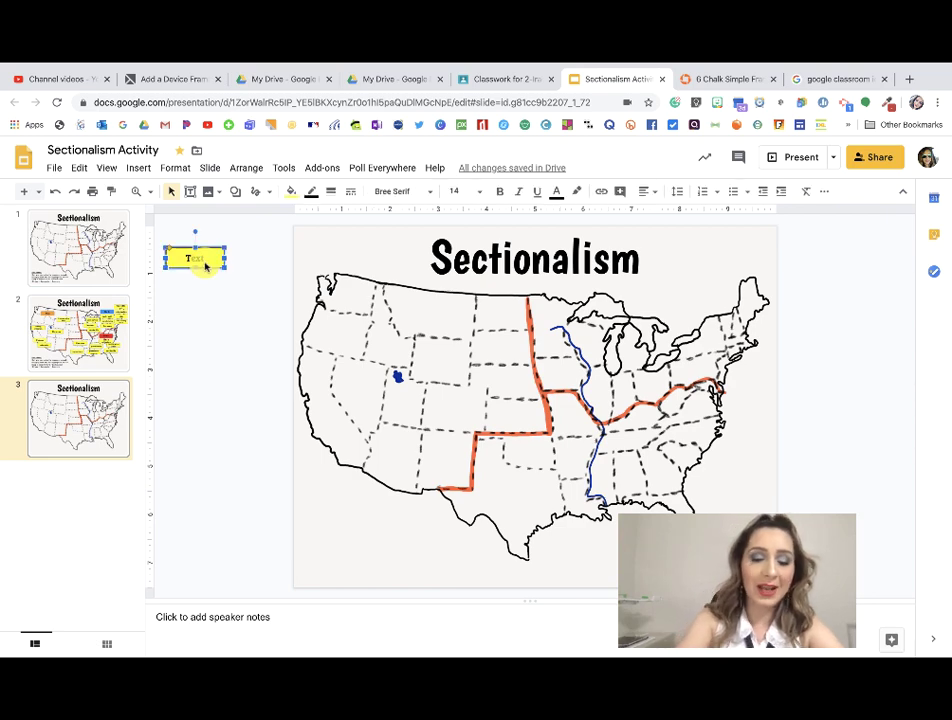
{"action": "double_click", "coordinate": [205, 266]}
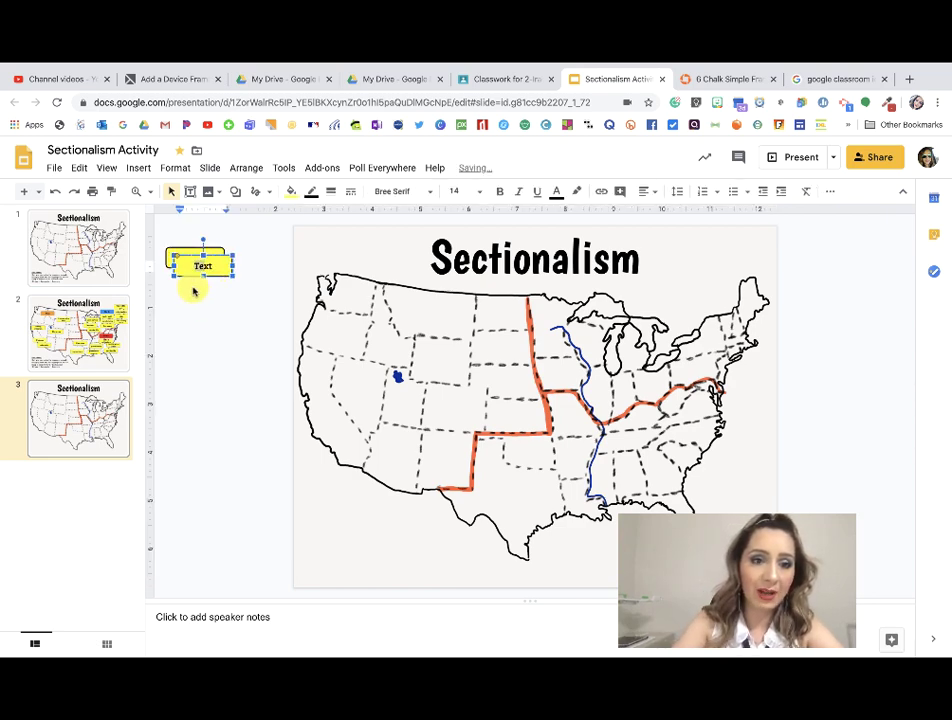
{"action": "key", "text": "super+c"}
{"action": "key", "text": "super+v"}
{"action": "mouse_move", "coordinate": [186, 264]}
{"action": "left_mouse_down"}
{"action": "mouse_move", "coordinate": [180, 292]}
{"action": "mouse_move", "coordinate": [177, 282]}
{"action": "left_mouse_up"}
{"action": "left_click", "coordinate": [187, 323]}
{"action": "key", "text": "super+z"}
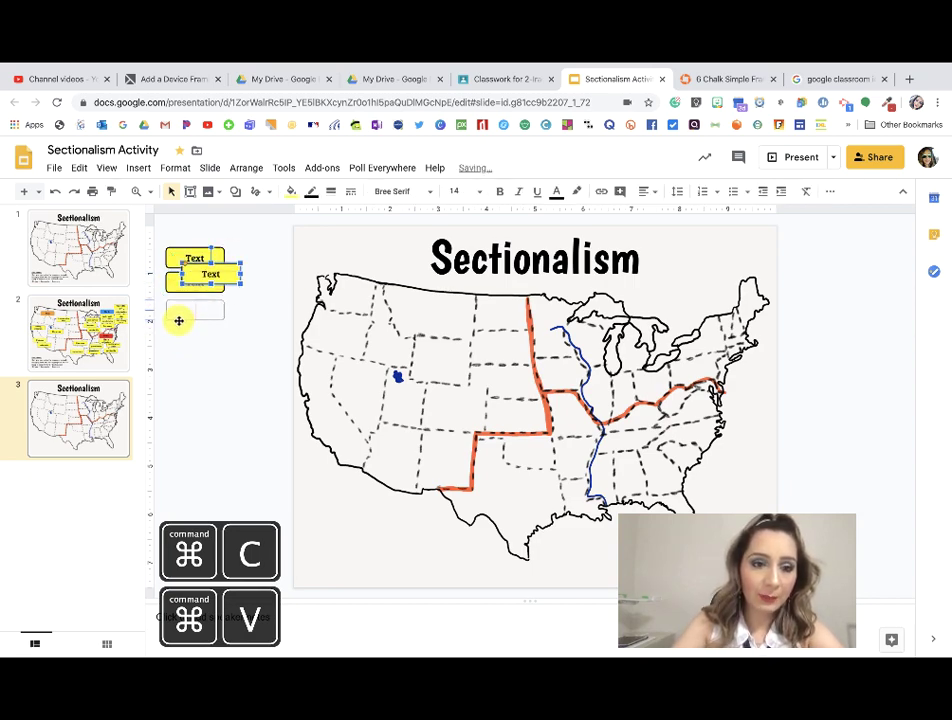
{"action": "key", "text": "super+shift+z"}
{"action": "key", "text": "super+v"}
Duplicate the three stacked yellow labels together and place the copies below them to extend the column to six labels.
{"action": "left_click", "coordinate": [206, 223]}
{"action": "left_click_drag", "start_coordinate": [200, 221], "coordinate": [233, 339]}
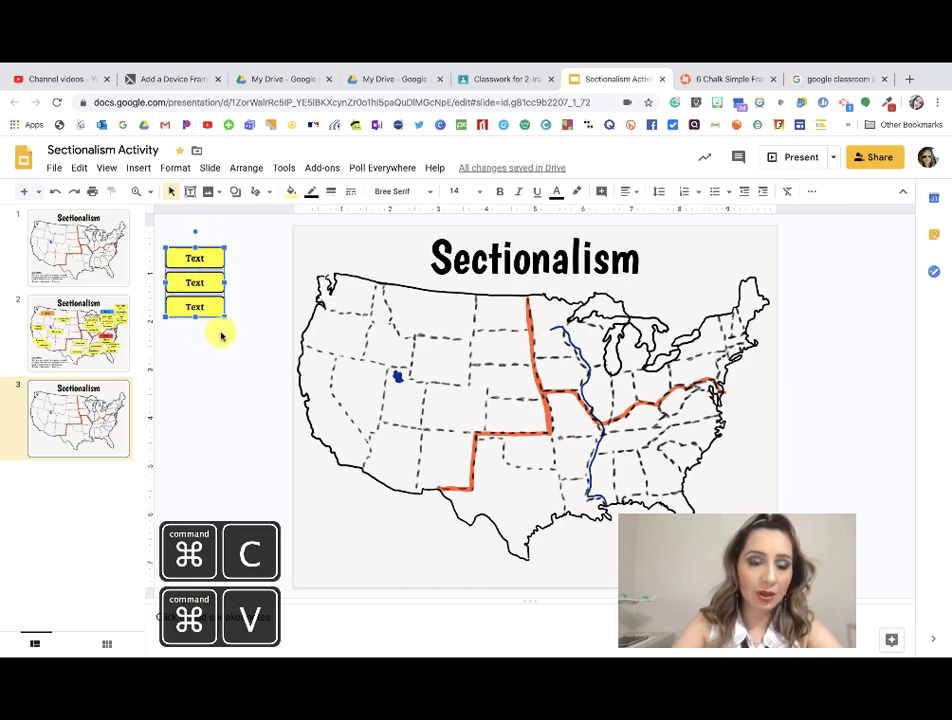
{"action": "key", "text": "super+c"}
{"action": "key", "text": "super+v"}
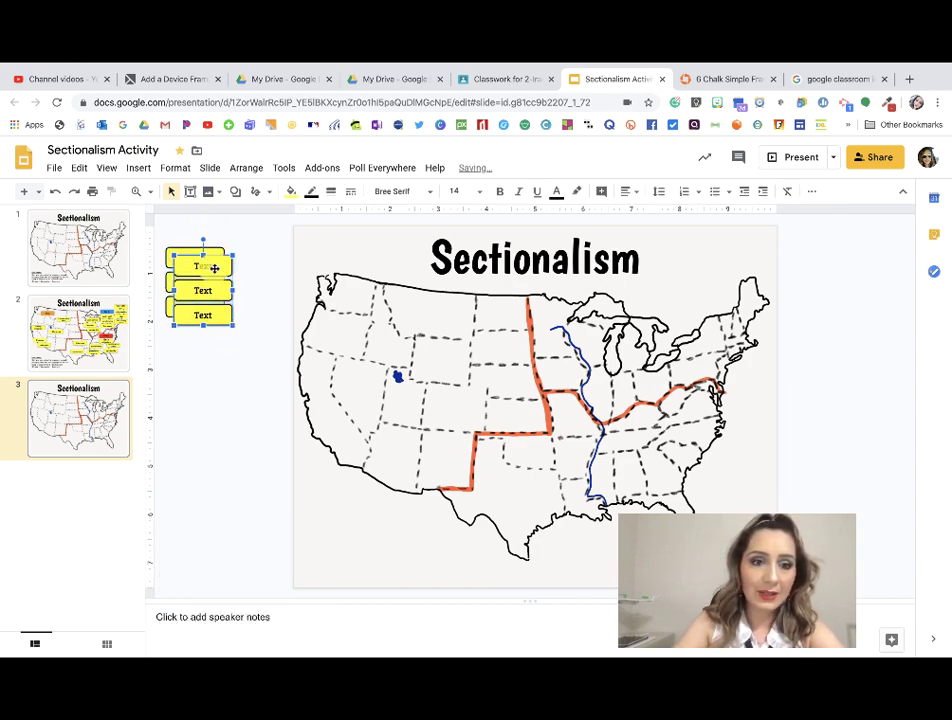
{"action": "left_click_drag", "start_coordinate": [211, 370], "coordinate": [206, 332]}
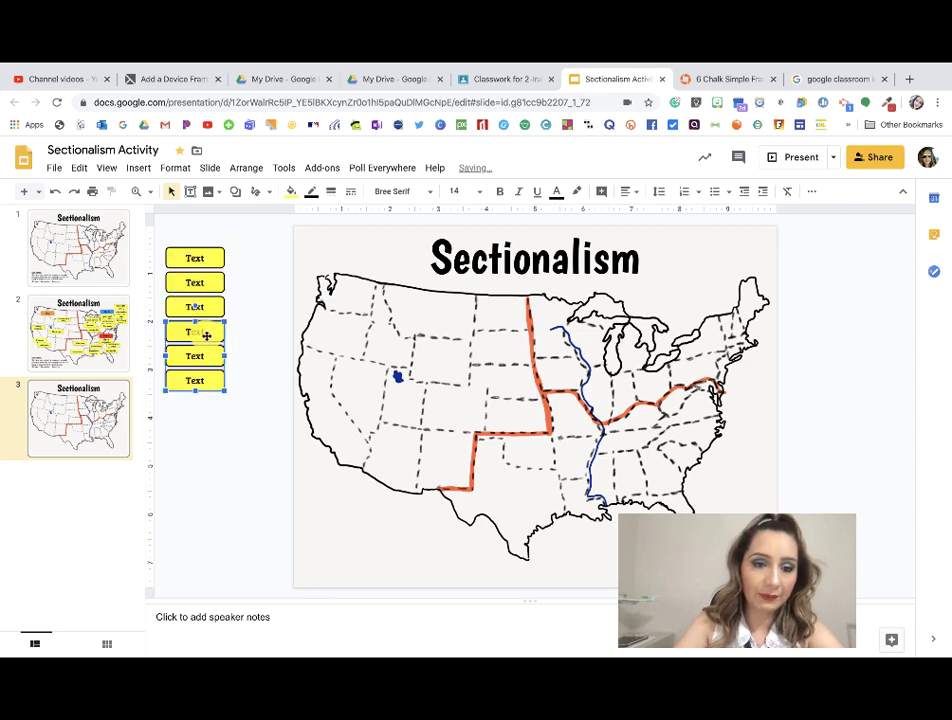
{"action": "left_click", "coordinate": [283, 377]}
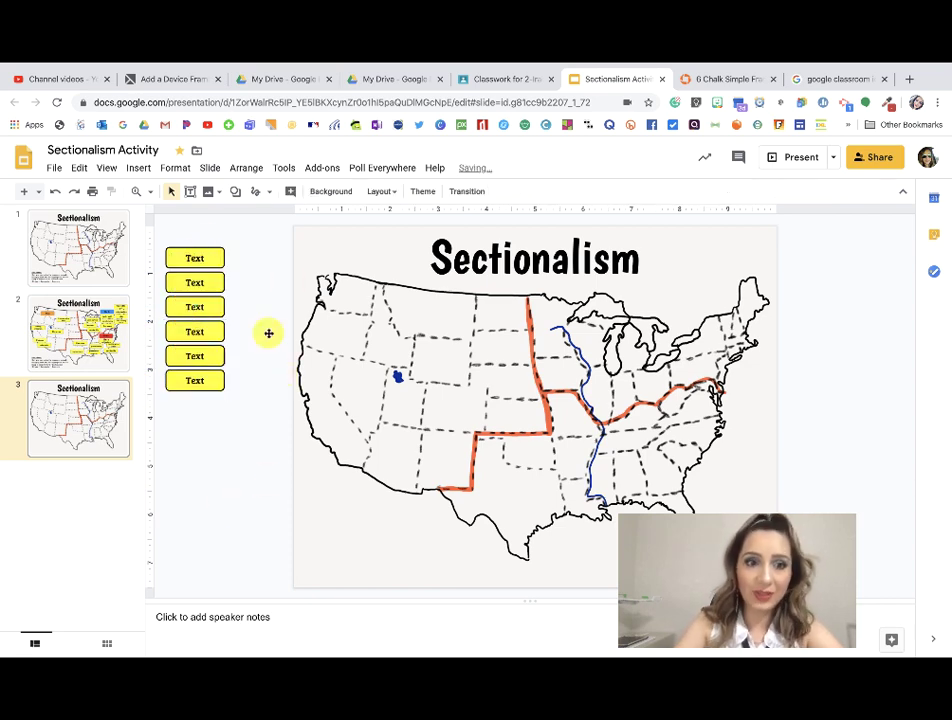
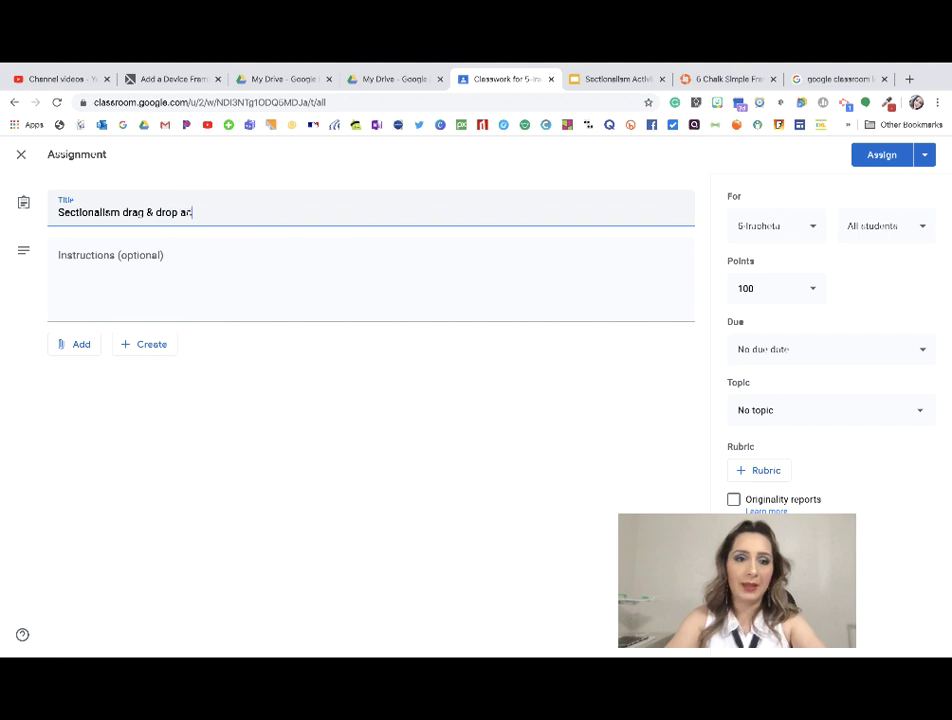
In the Google Classroom assignment, enter "directions....." as the instructions.
{"action": "left_click", "coordinate": [96, 280]}
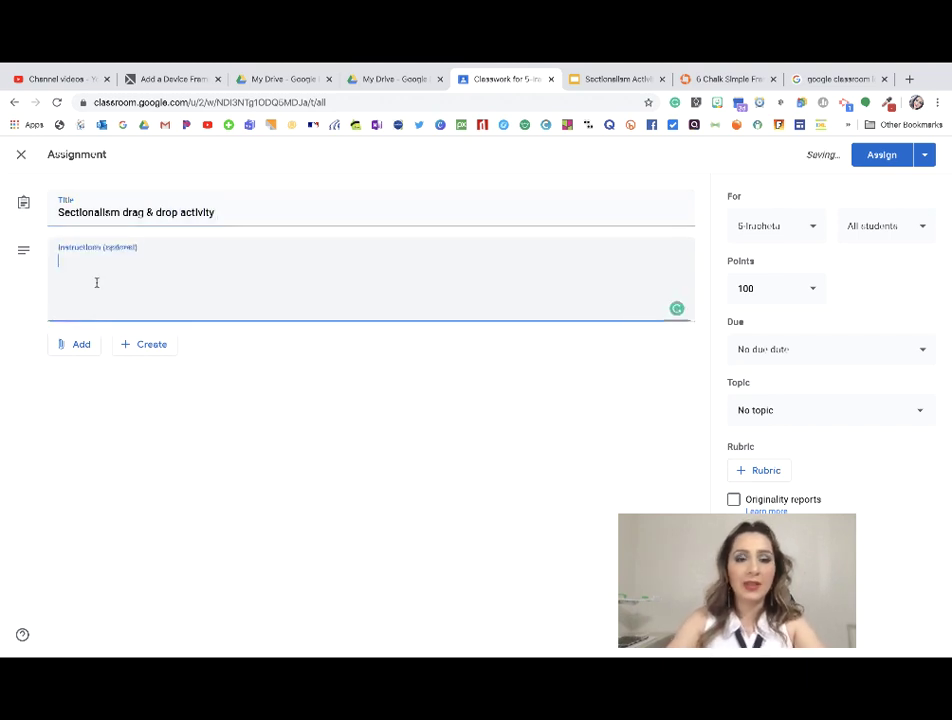
{"action": "type", "text": "directions...."}
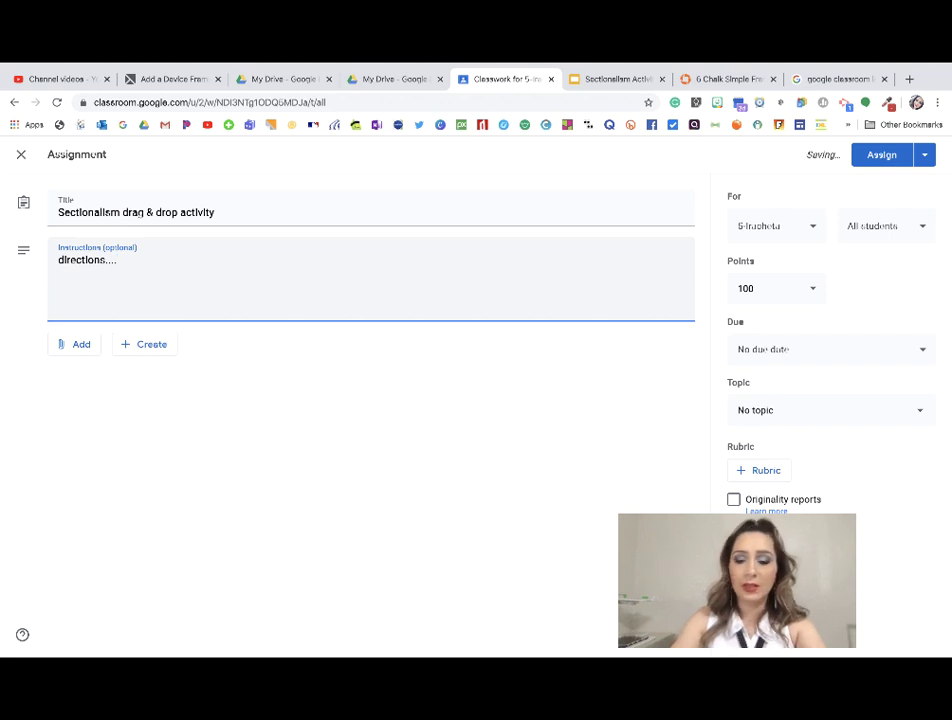
{"action": "type", "text": "."}
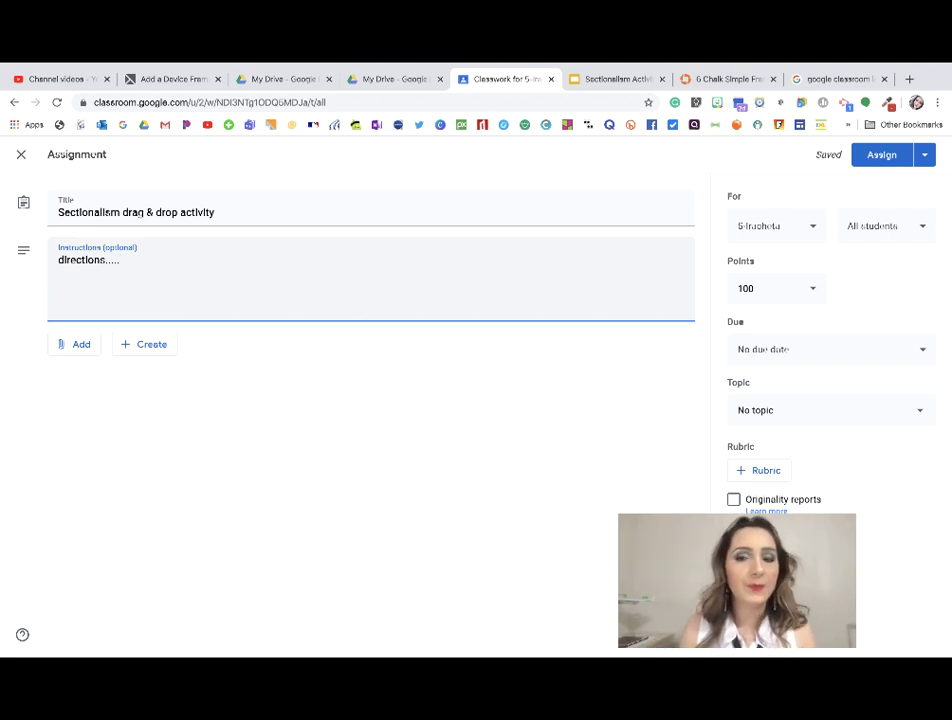
Attach the Sectionalism Activity slides from Google Drive and set them to make a copy for each student.
{"action": "left_click", "coordinate": [69, 350]}
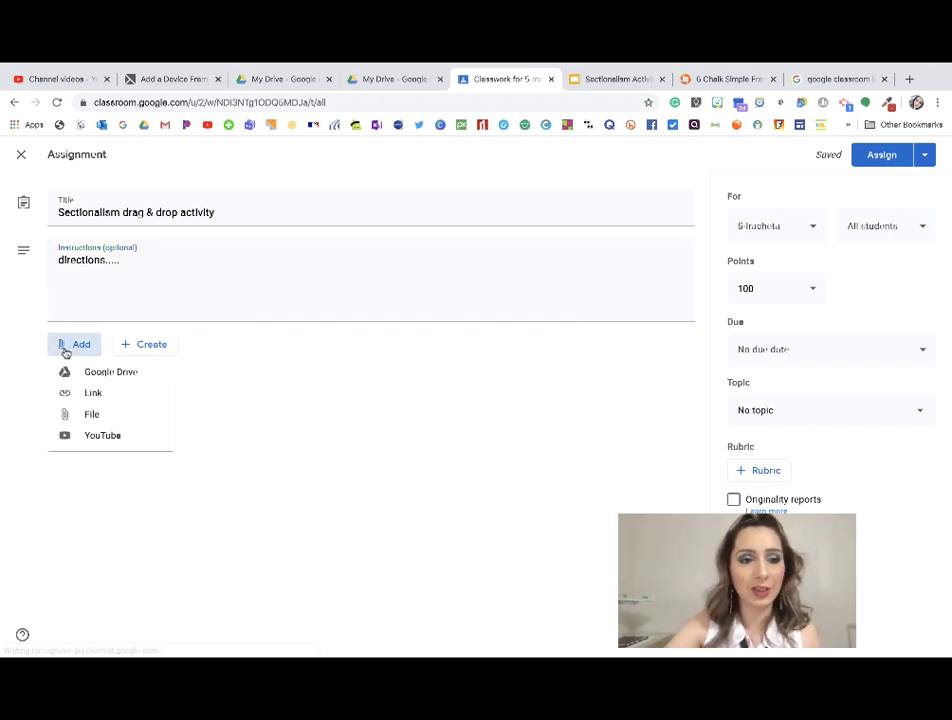
{"action": "left_click", "coordinate": [115, 377]}
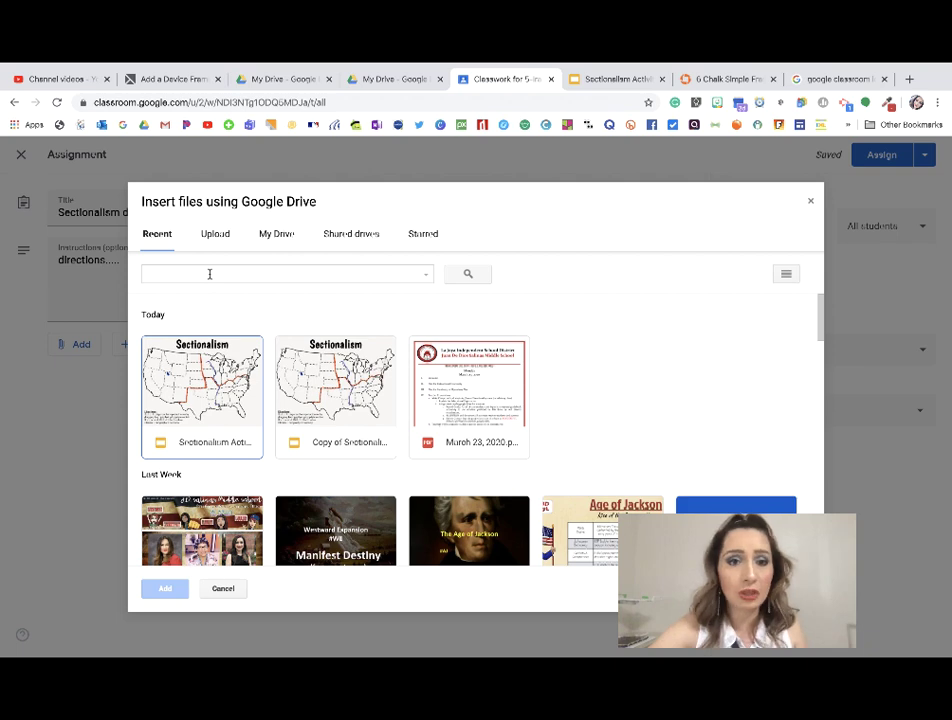
{"action": "left_click", "coordinate": [212, 442]}
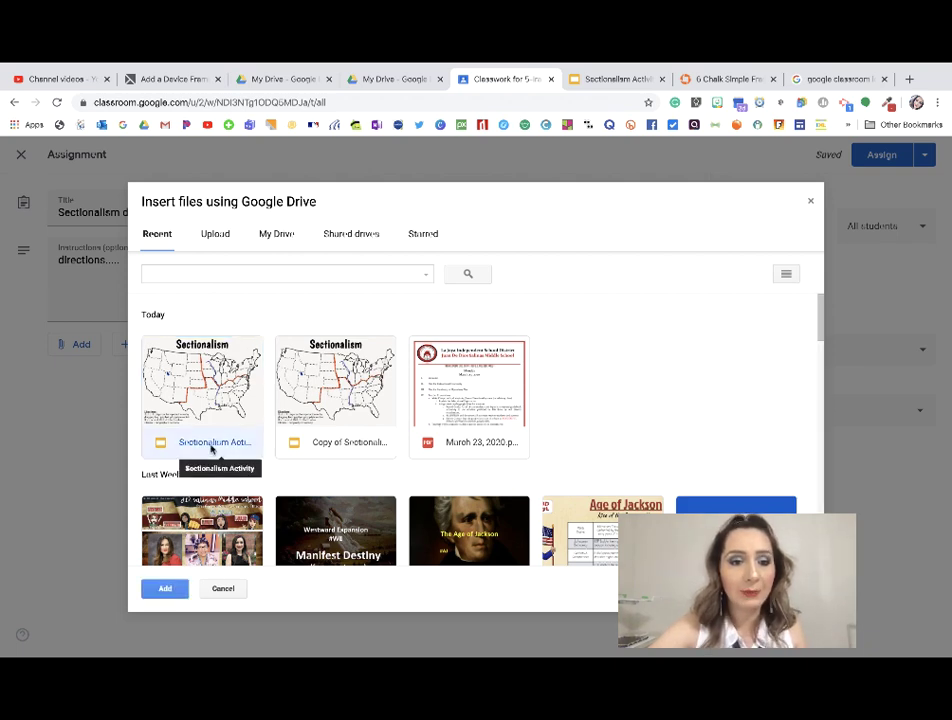
{"action": "left_click", "coordinate": [167, 593]}
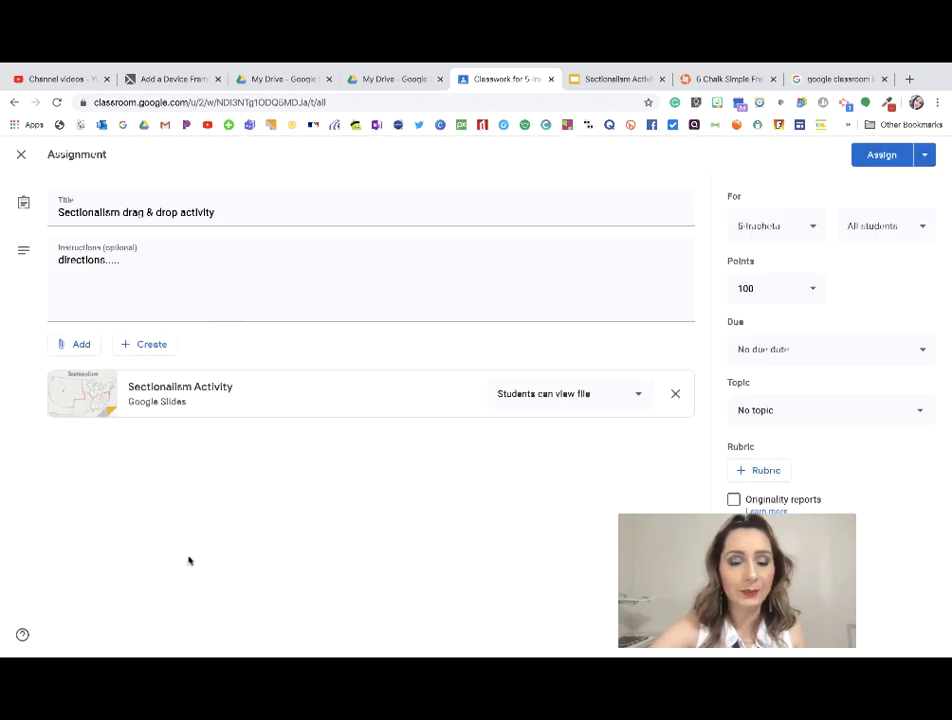
{"action": "left_click", "coordinate": [639, 398]}
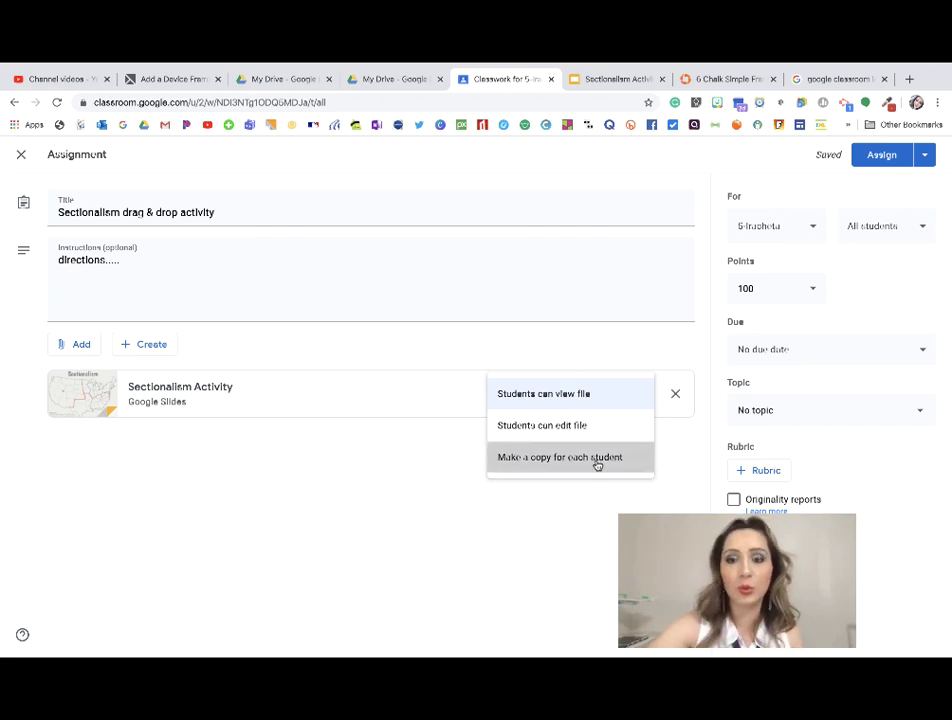
{"action": "left_click", "coordinate": [596, 461]}
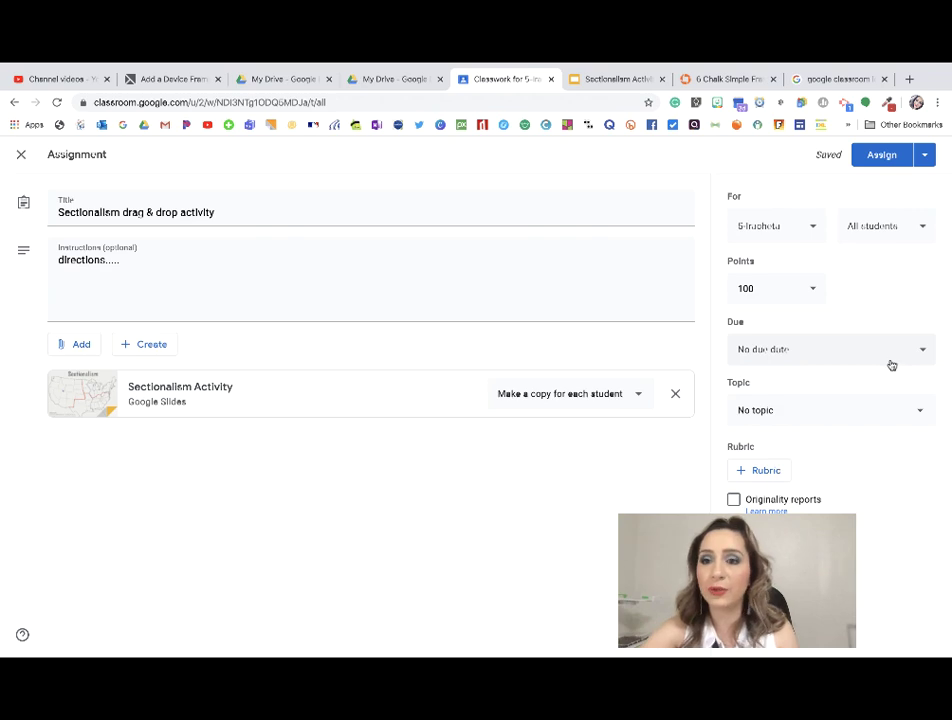
Review the assignment's class, student and topic choices and the options for assigning, scheduling or saving it as a draft.
{"action": "left_click", "coordinate": [783, 229]}
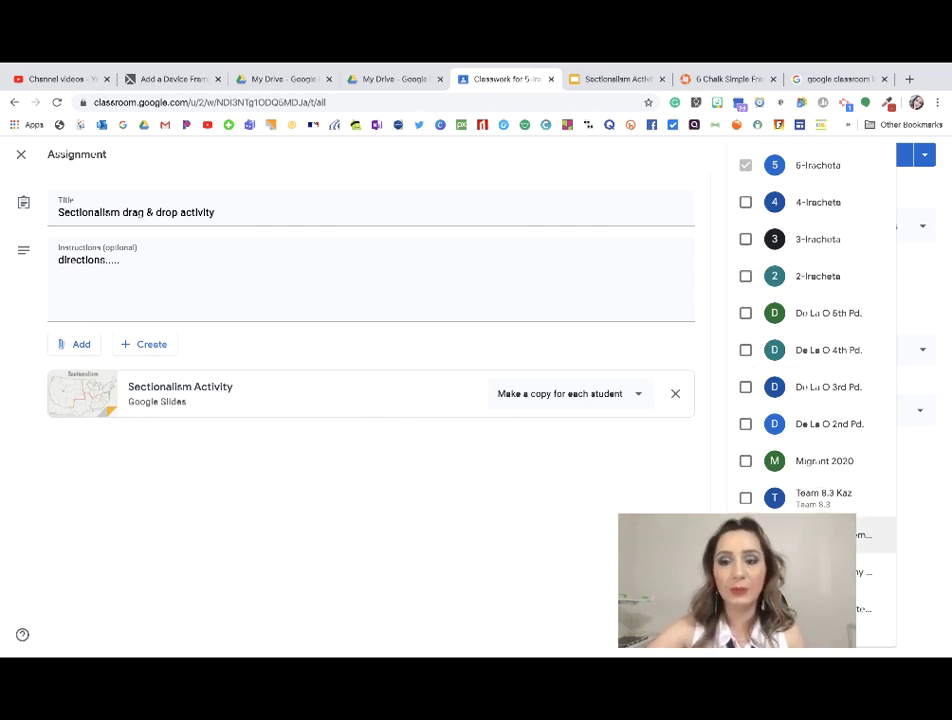
{"action": "left_click", "coordinate": [924, 510]}
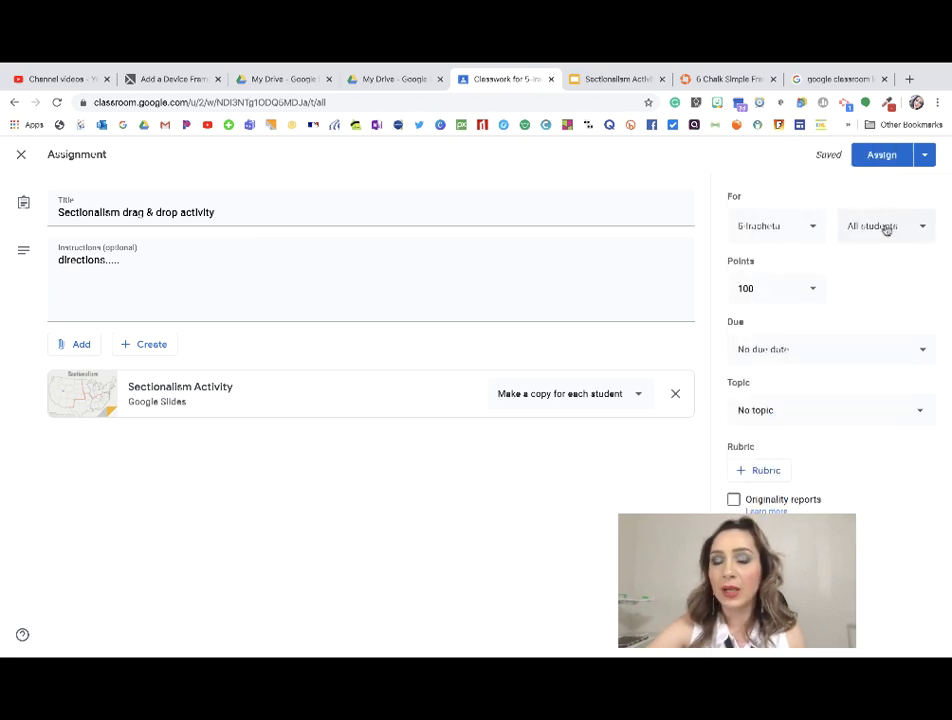
{"action": "left_click", "coordinate": [886, 227]}
{"action": "key", "text": "Escape"}
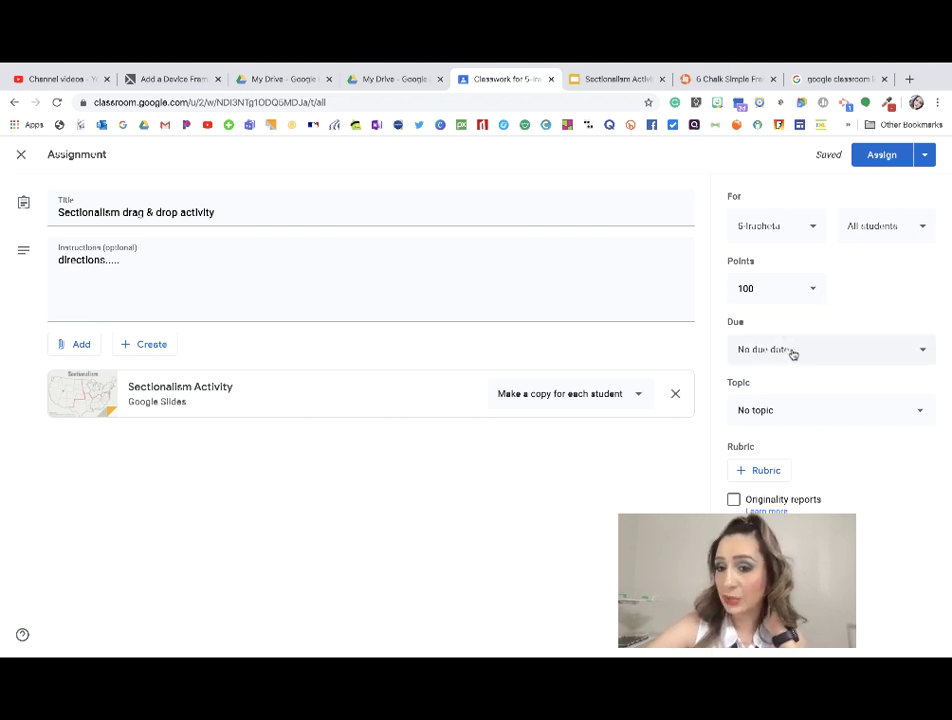
{"action": "left_click", "coordinate": [788, 420]}
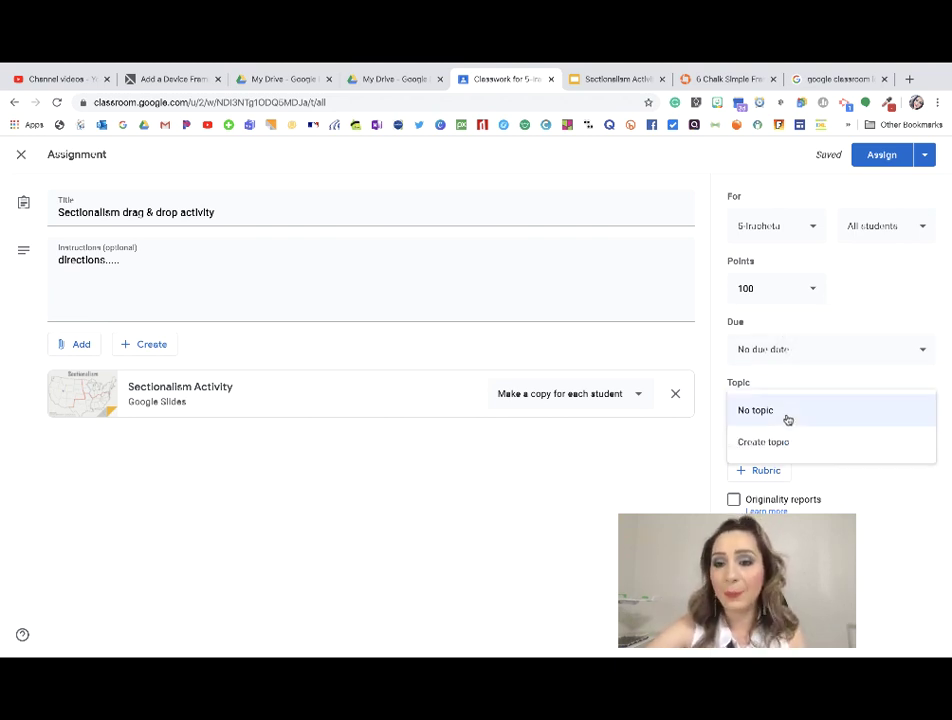
{"action": "left_click", "coordinate": [787, 419]}
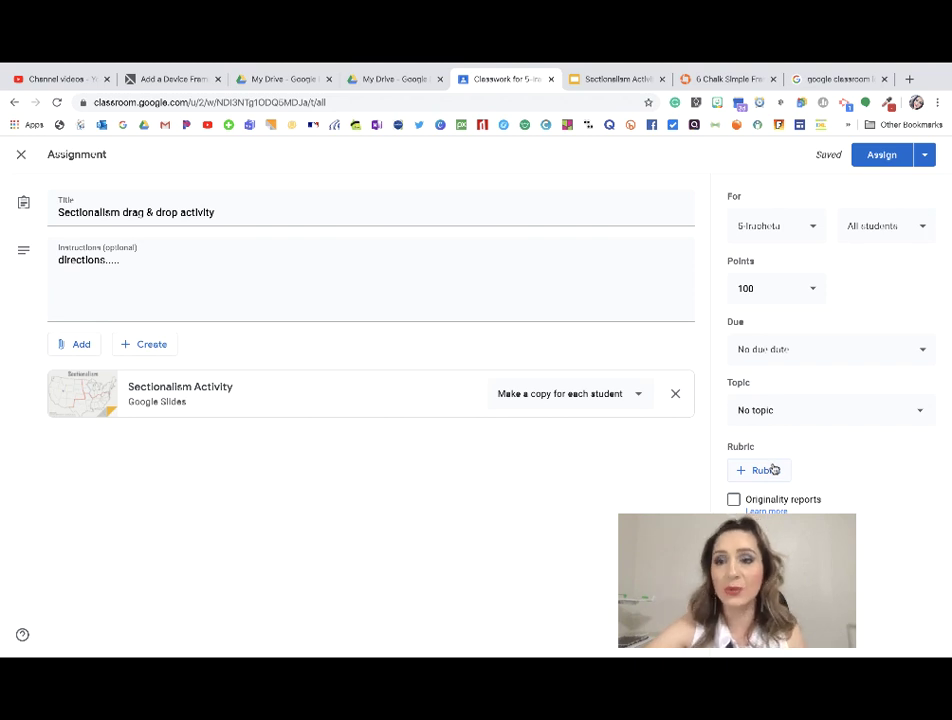
{"action": "left_click", "coordinate": [925, 156]}
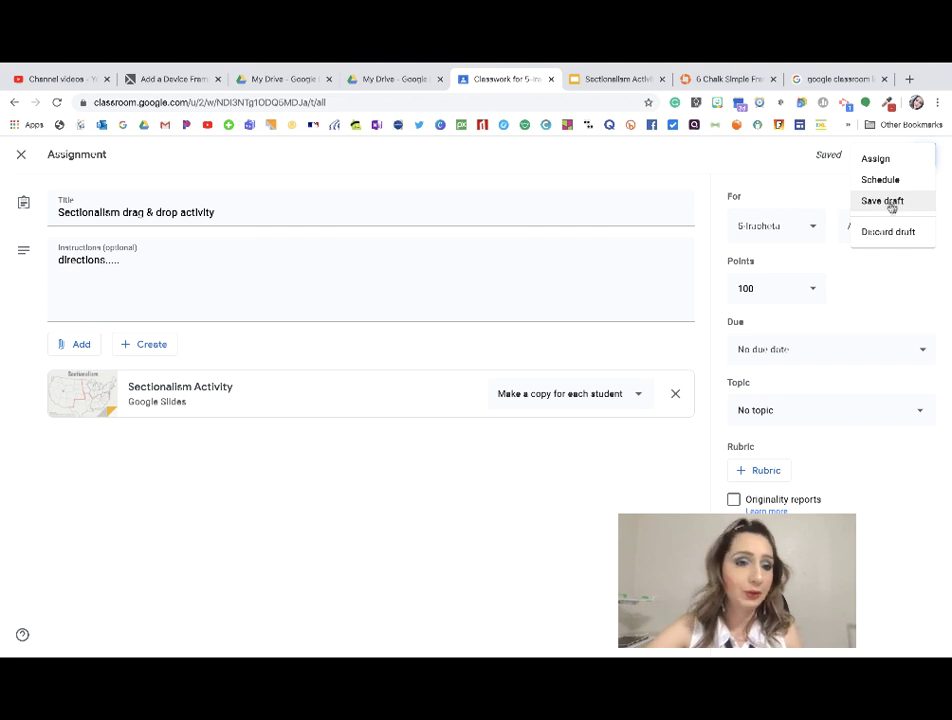
{"action": "left_click", "coordinate": [814, 193]}
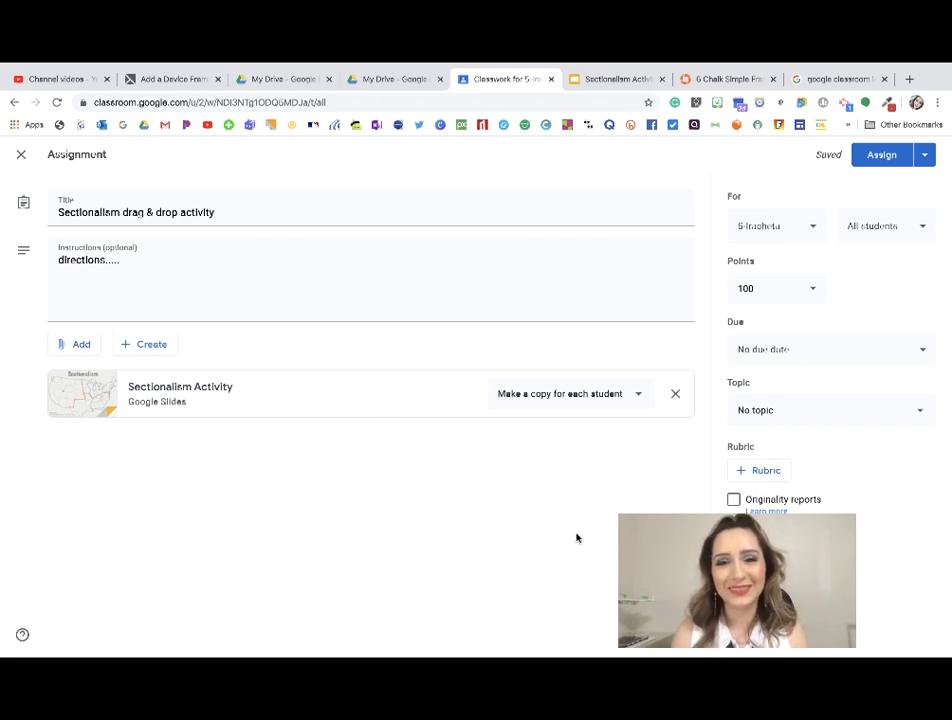
{"action": "key", "text": "ctrl+Up"}
{"action": "left_click", "coordinate": [416, 106]}
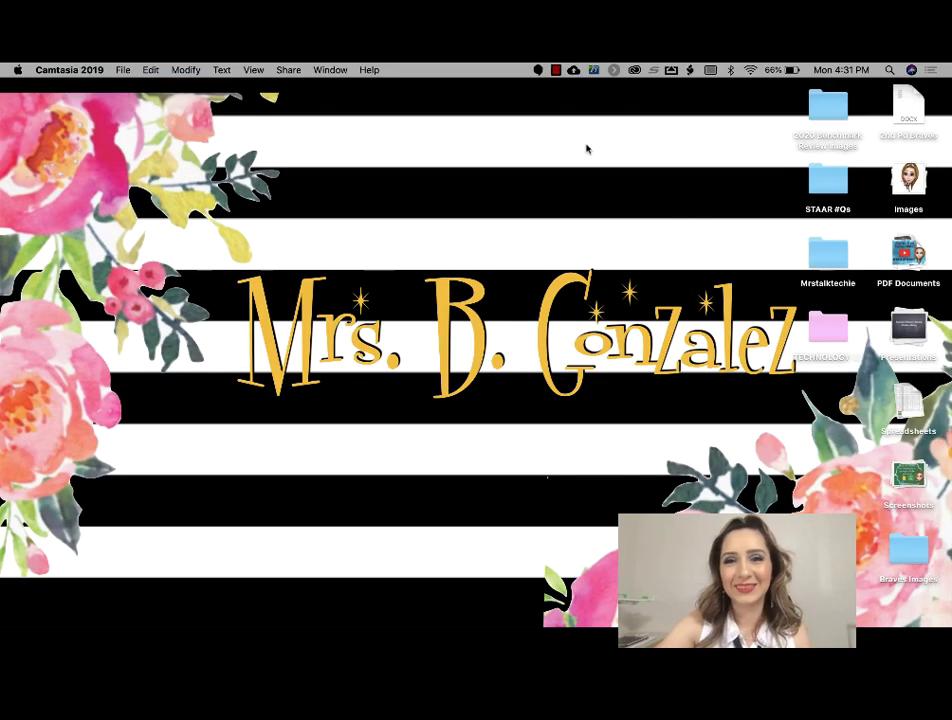
{"action": "left_click", "coordinate": [555, 70]}
{"action": "left_click", "coordinate": [593, 86]}
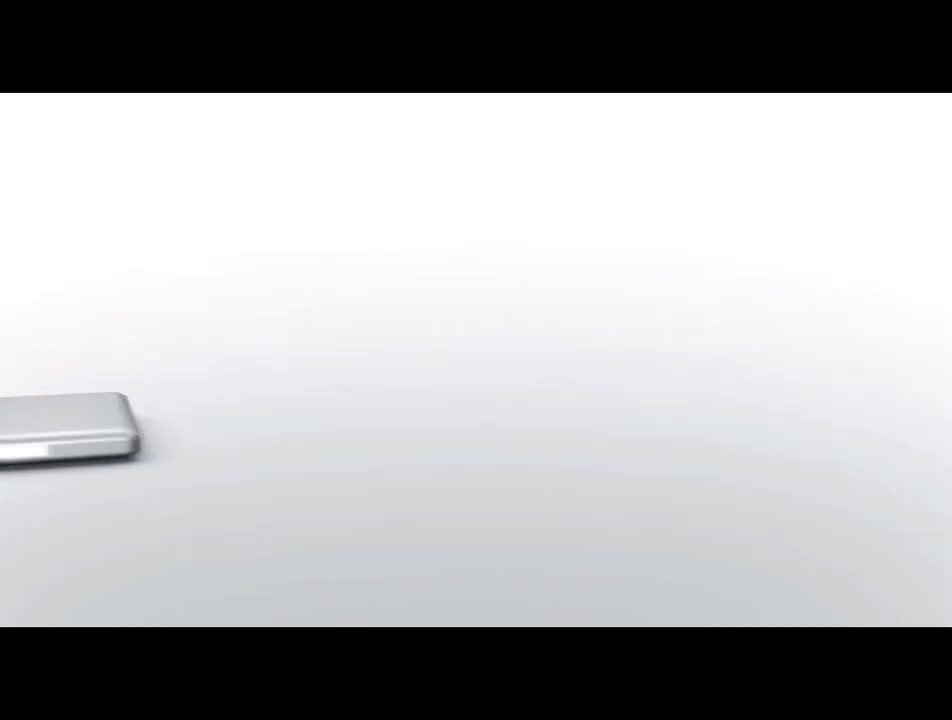